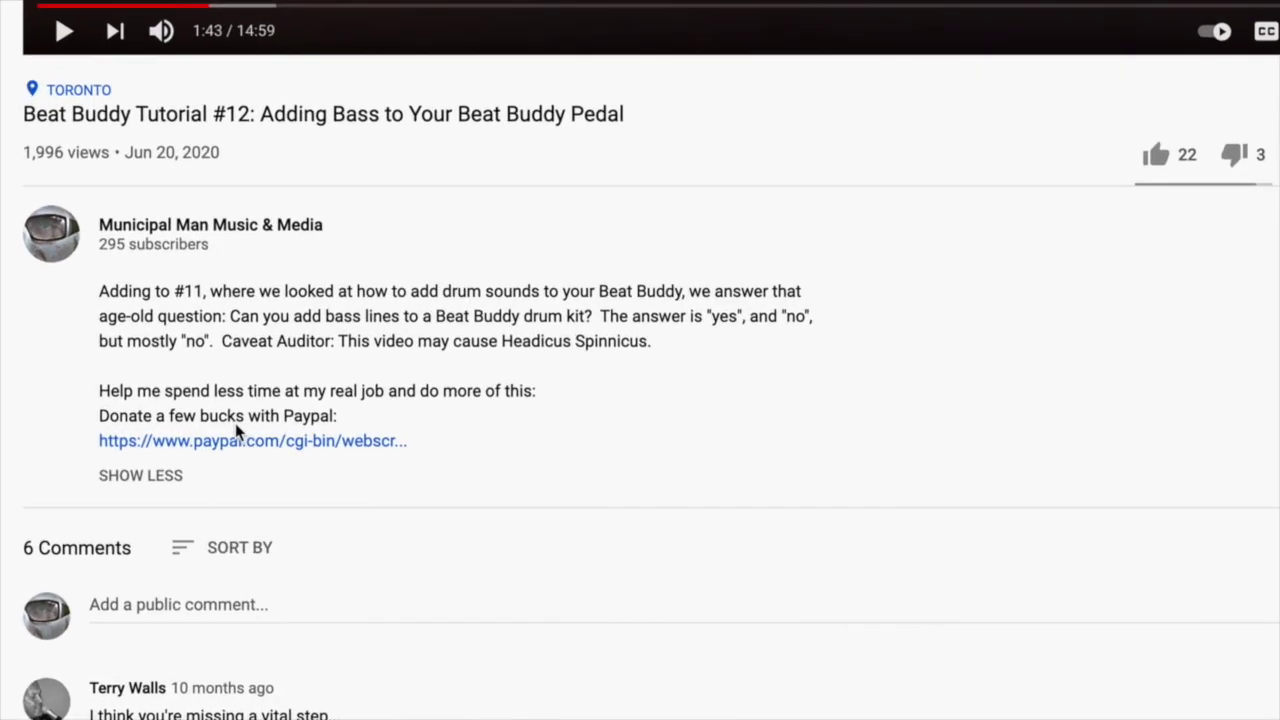
pyautogui.click(215, 448)
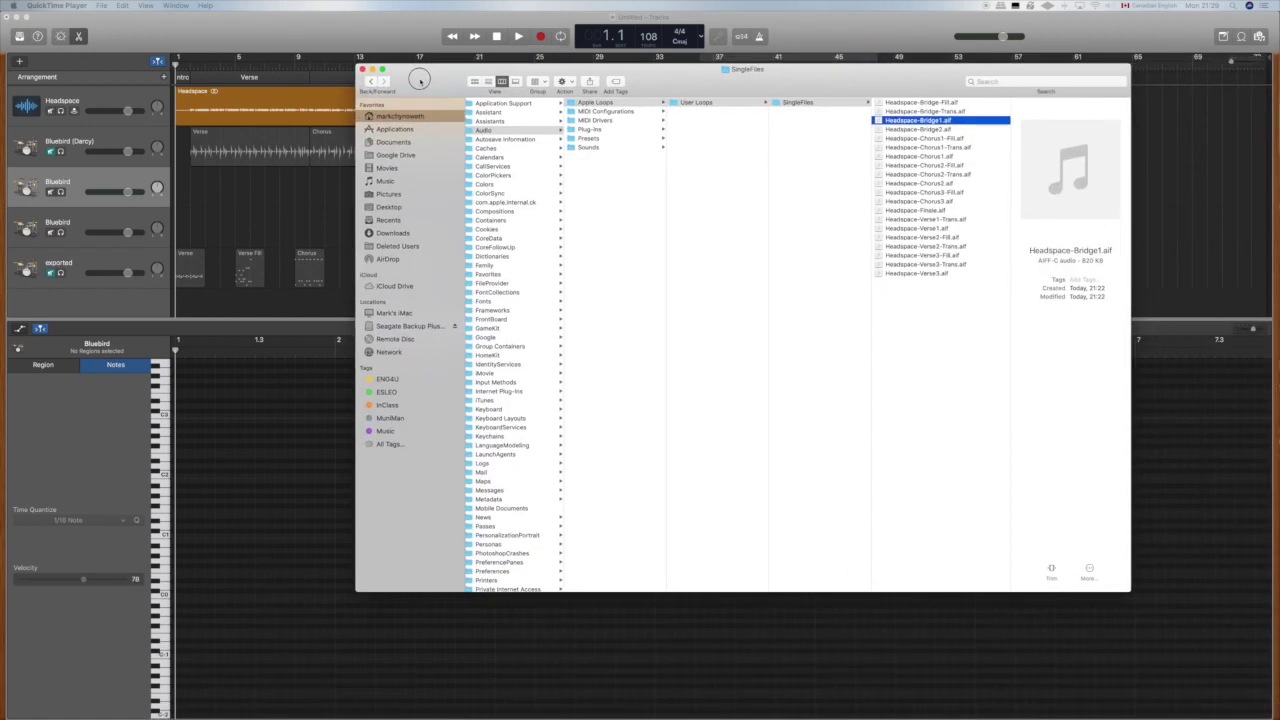
# Launch GB2MIDI from the Applications folder and choose all the Headspace .aif loops in SingleFiles for MIDI conversion
pyautogui.moveTo(435, 75); pyautogui.dragTo(13, 41)
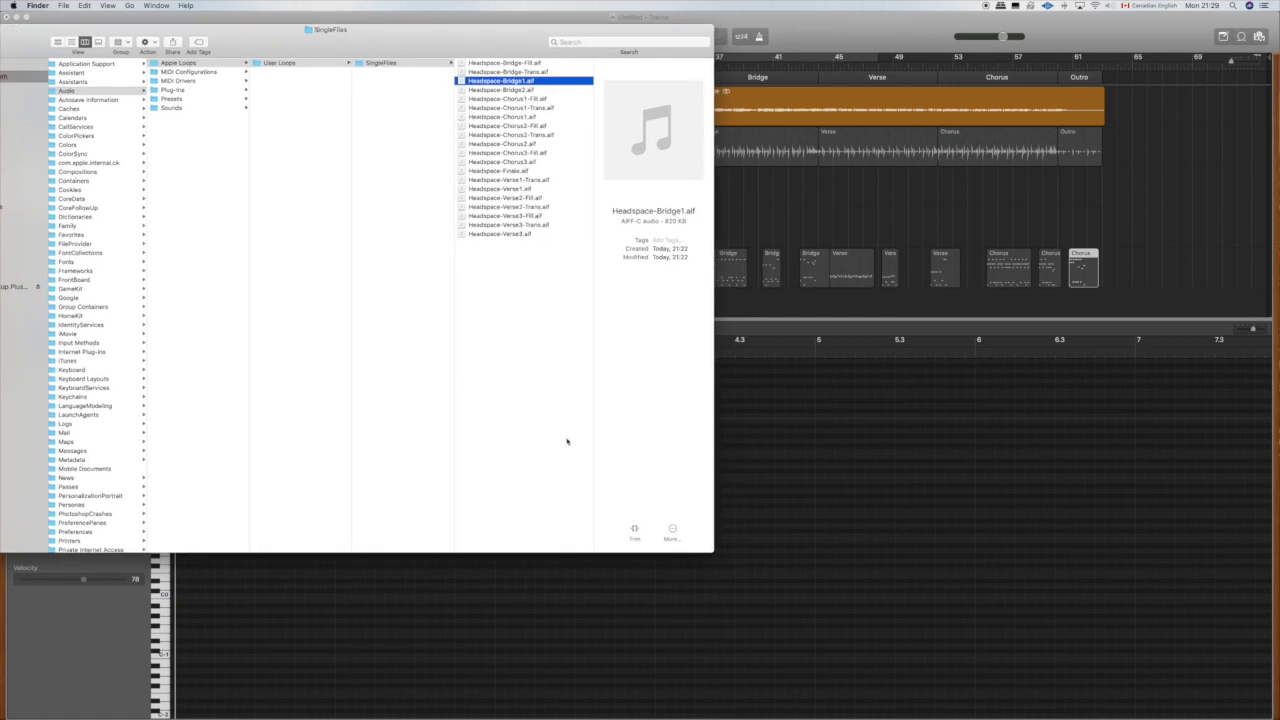
pyautogui.moveTo(700, 553); pyautogui.dragTo(888, 716)
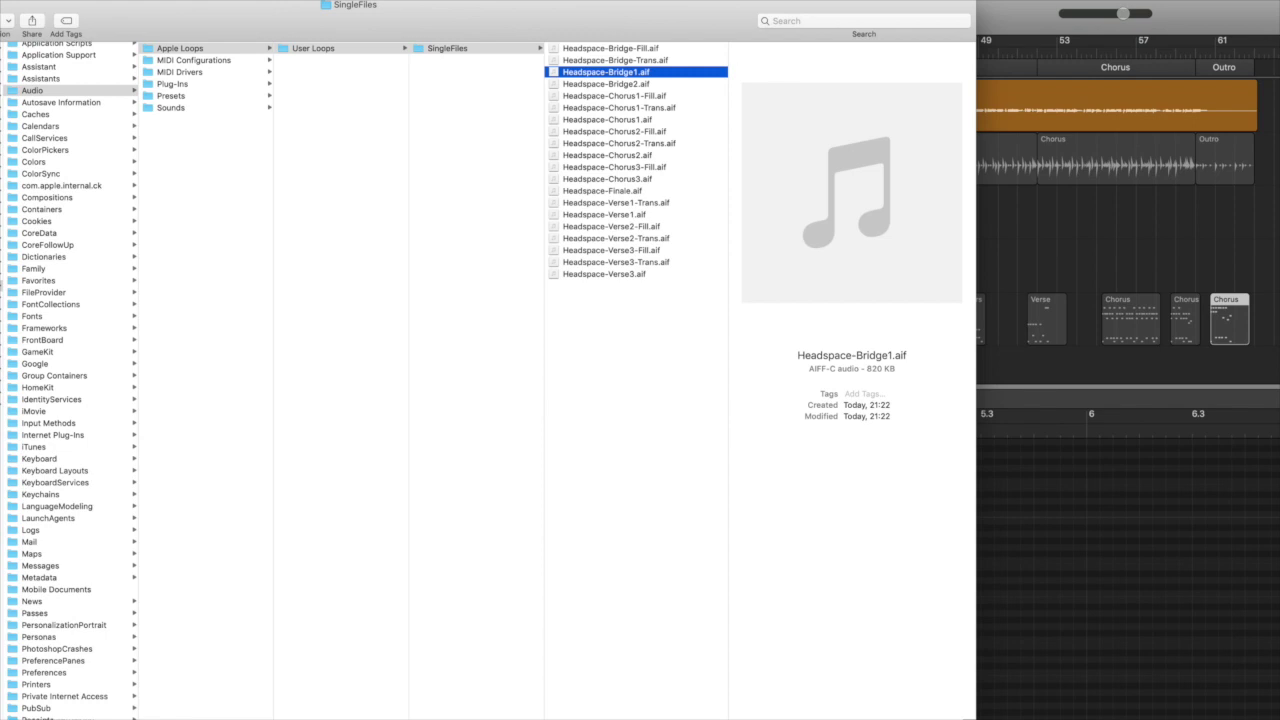
pyautogui.press('super+Tab')
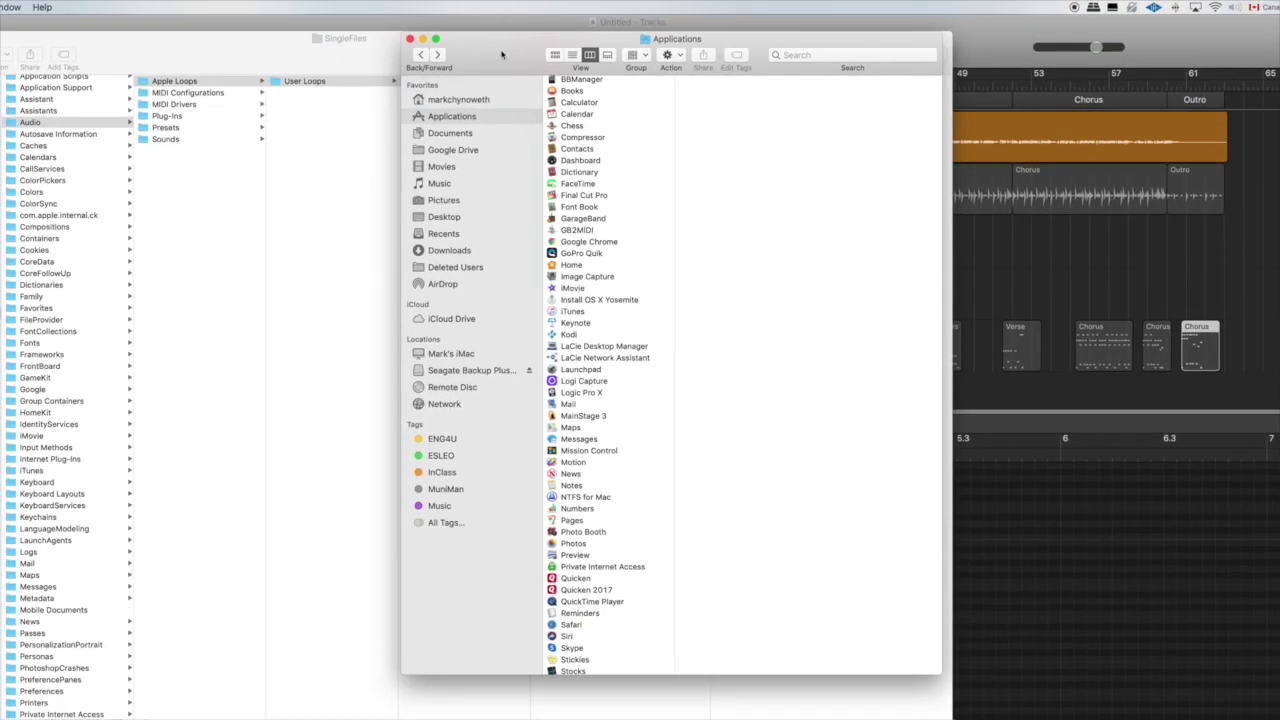
pyautogui.moveTo(502, 54); pyautogui.dragTo(812, 38)
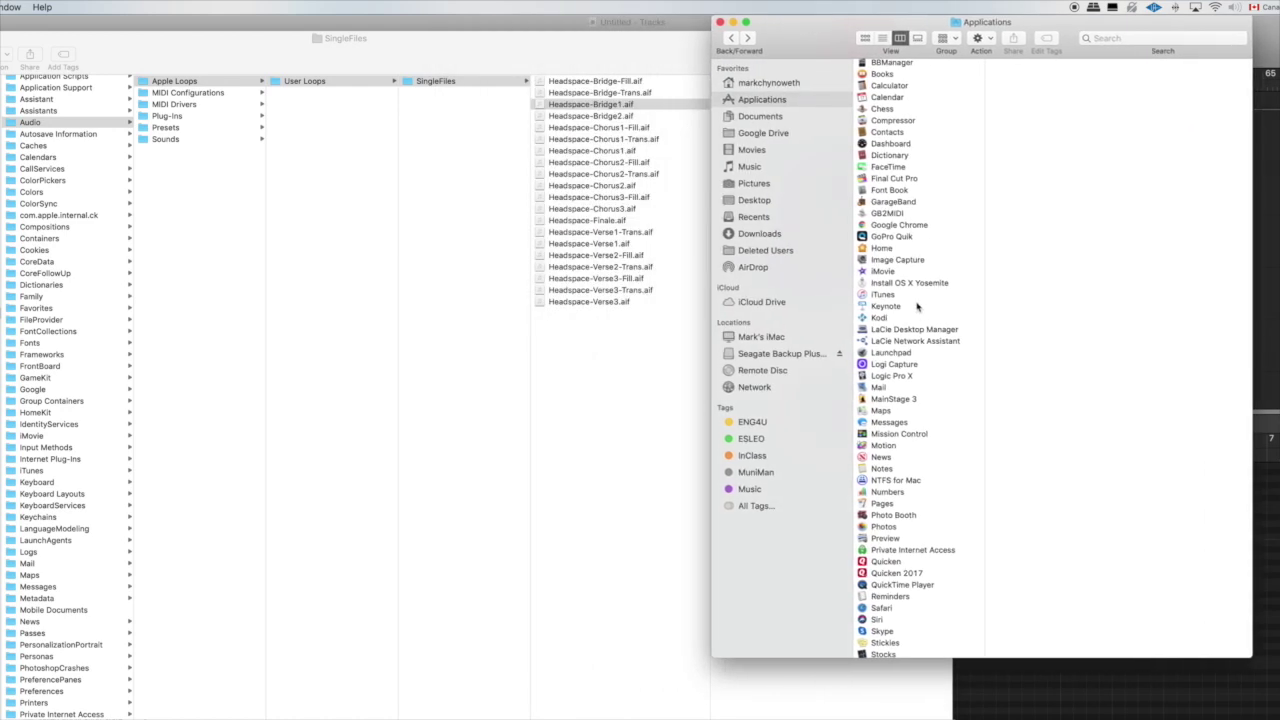
pyautogui.doubleClick(887, 213)
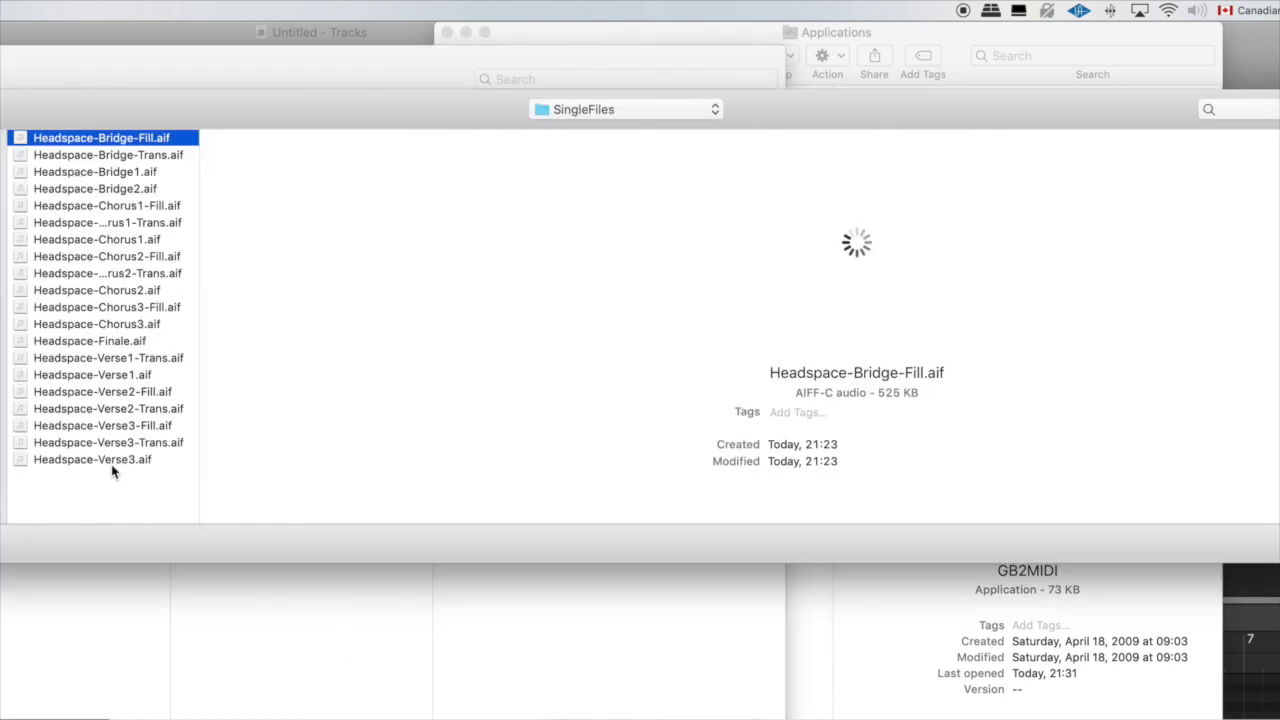
pyautogui.keyDown('shift'); pyautogui.click(111, 466); pyautogui.keyUp('shift')
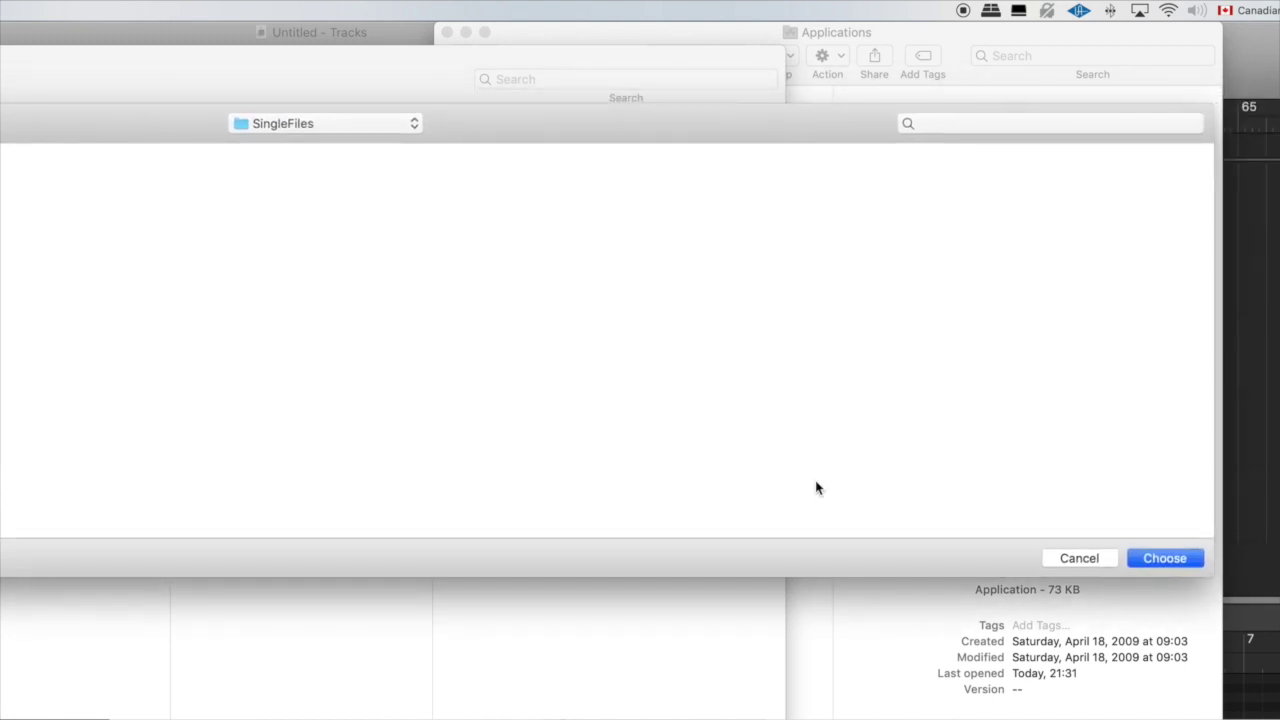
pyautogui.click(1176, 557)
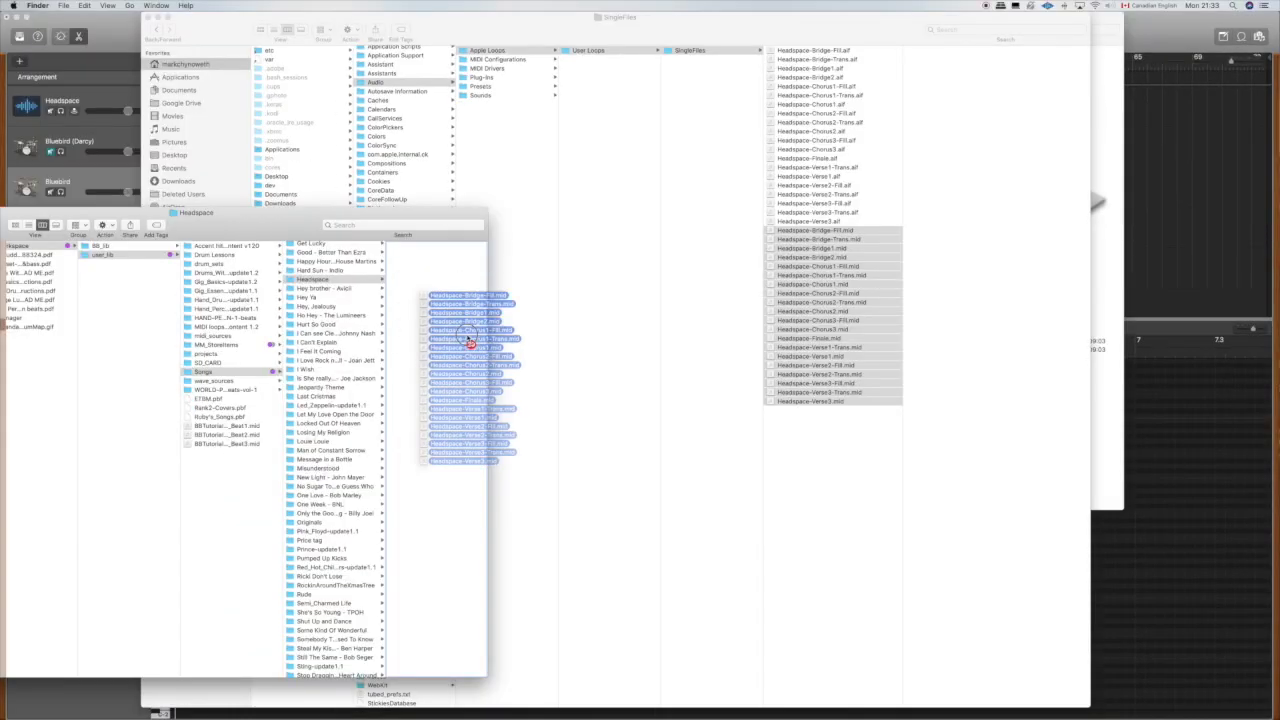
# Move the converted Headspace .mid files from SingleFiles into the Headspace folder under user_lib/Songs
pyautogui.moveTo(466, 334); pyautogui.dragTo(427, 302)
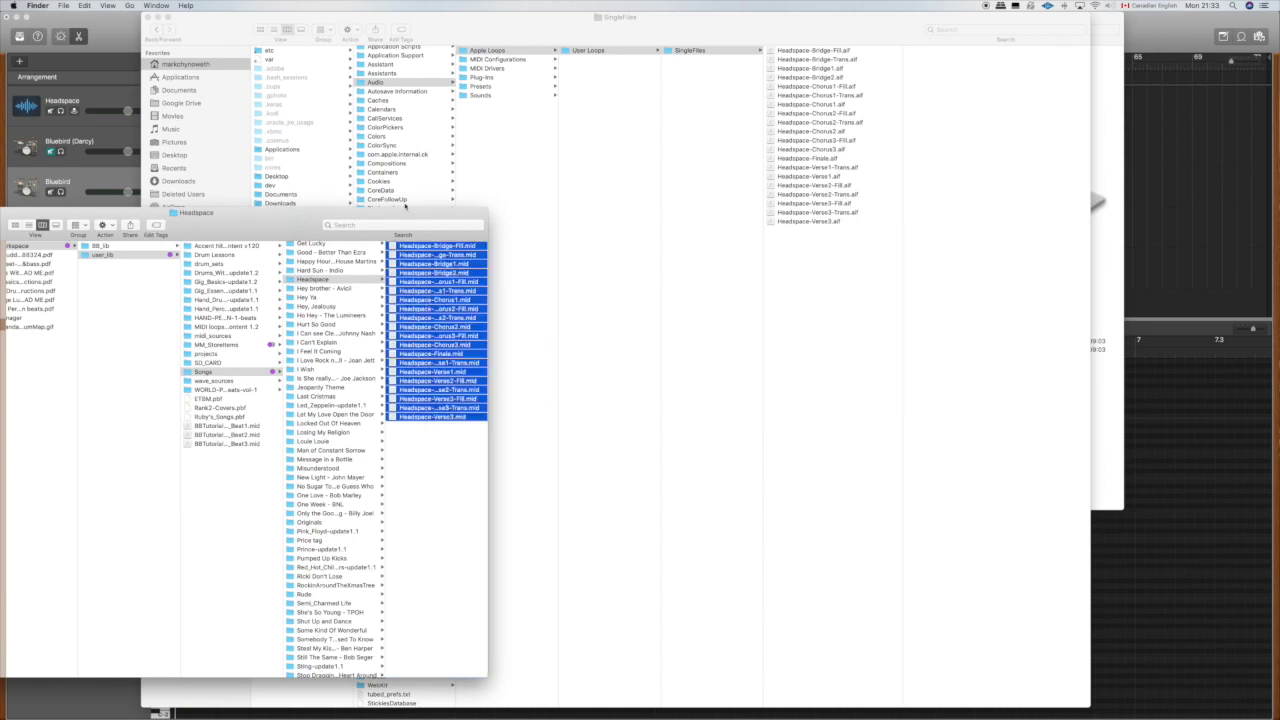
pyautogui.moveTo(384, 218); pyautogui.dragTo(591, 217)
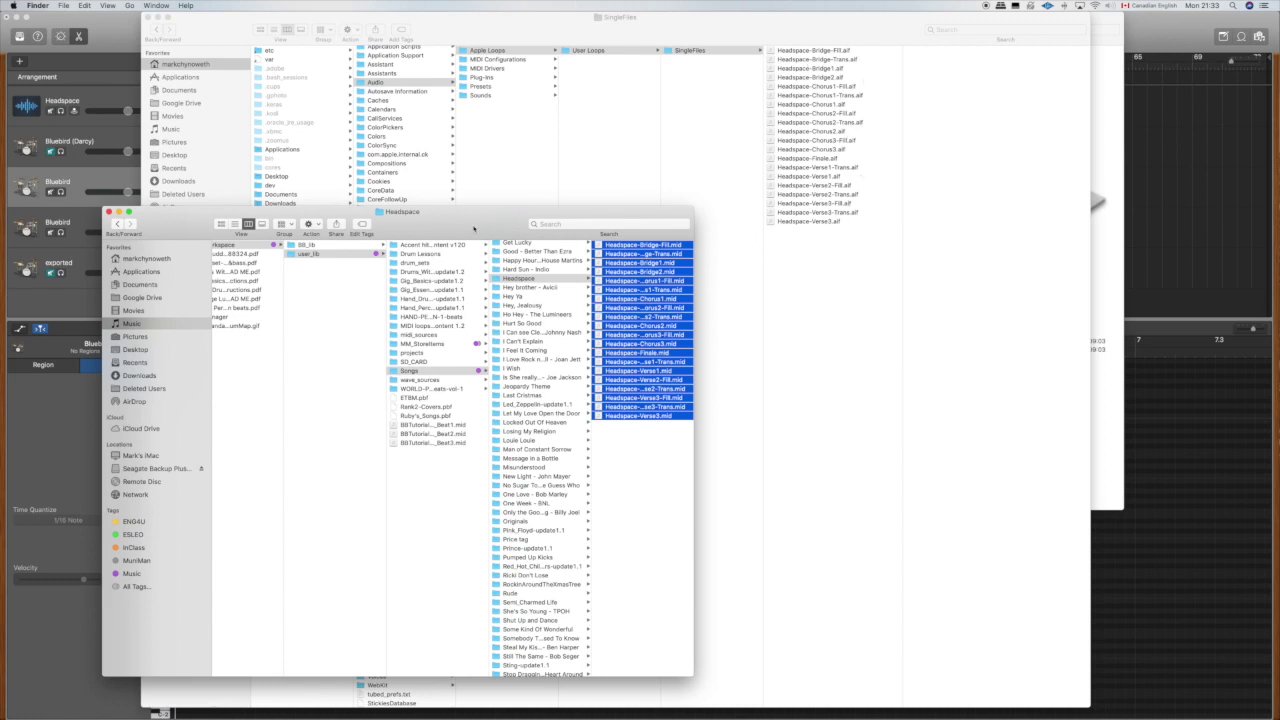
pyautogui.moveTo(474, 229); pyautogui.dragTo(700, 229)
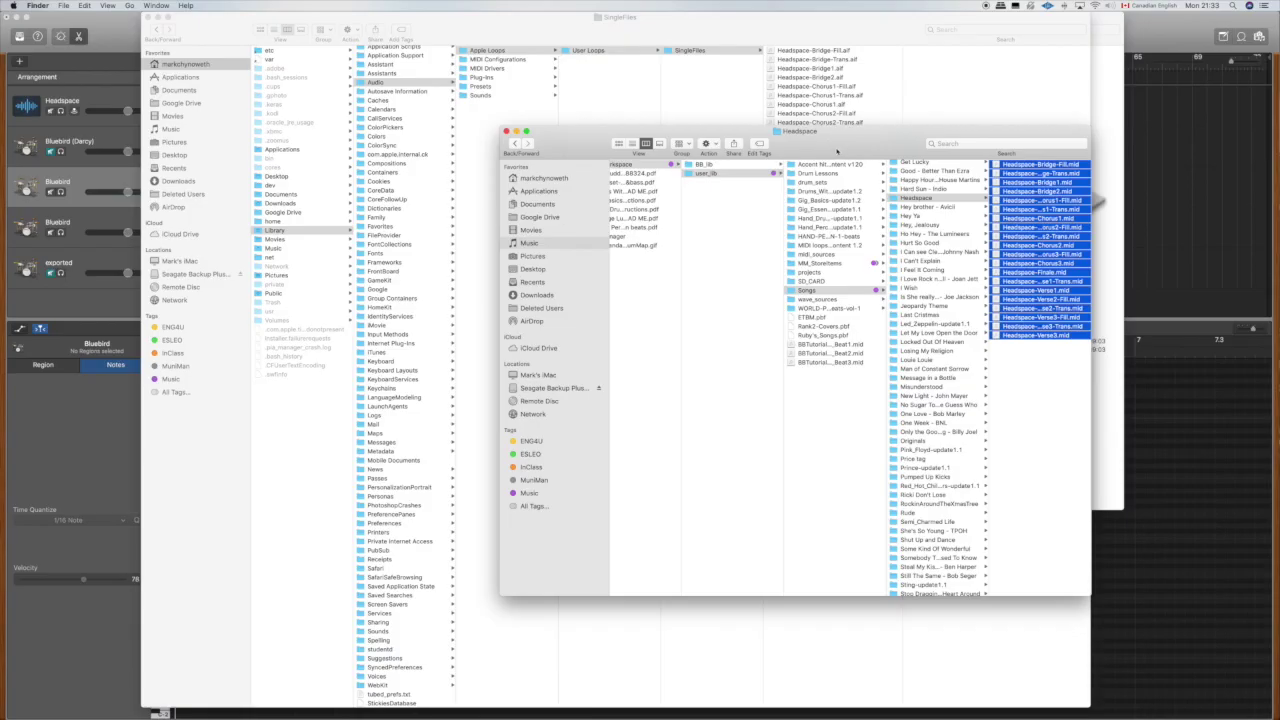
pyautogui.moveTo(837, 150); pyautogui.dragTo(813, 148)
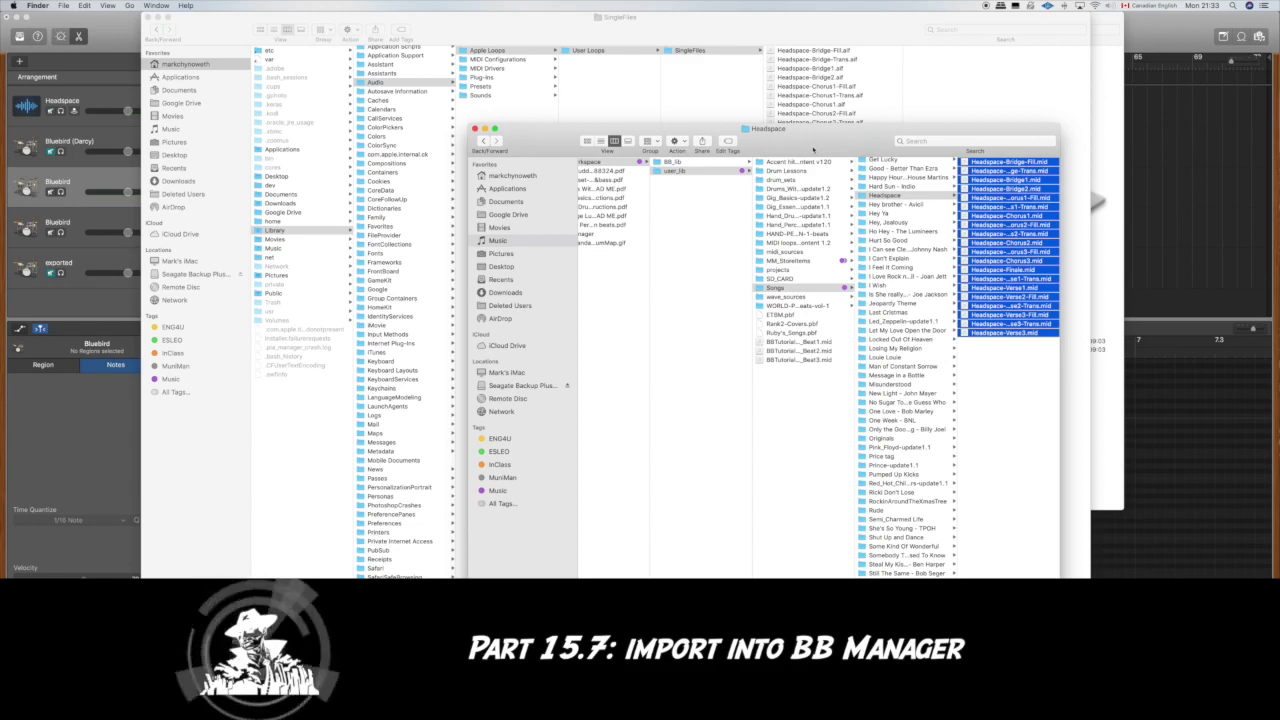
pyautogui.moveTo(814, 134); pyautogui.dragTo(766, 134)
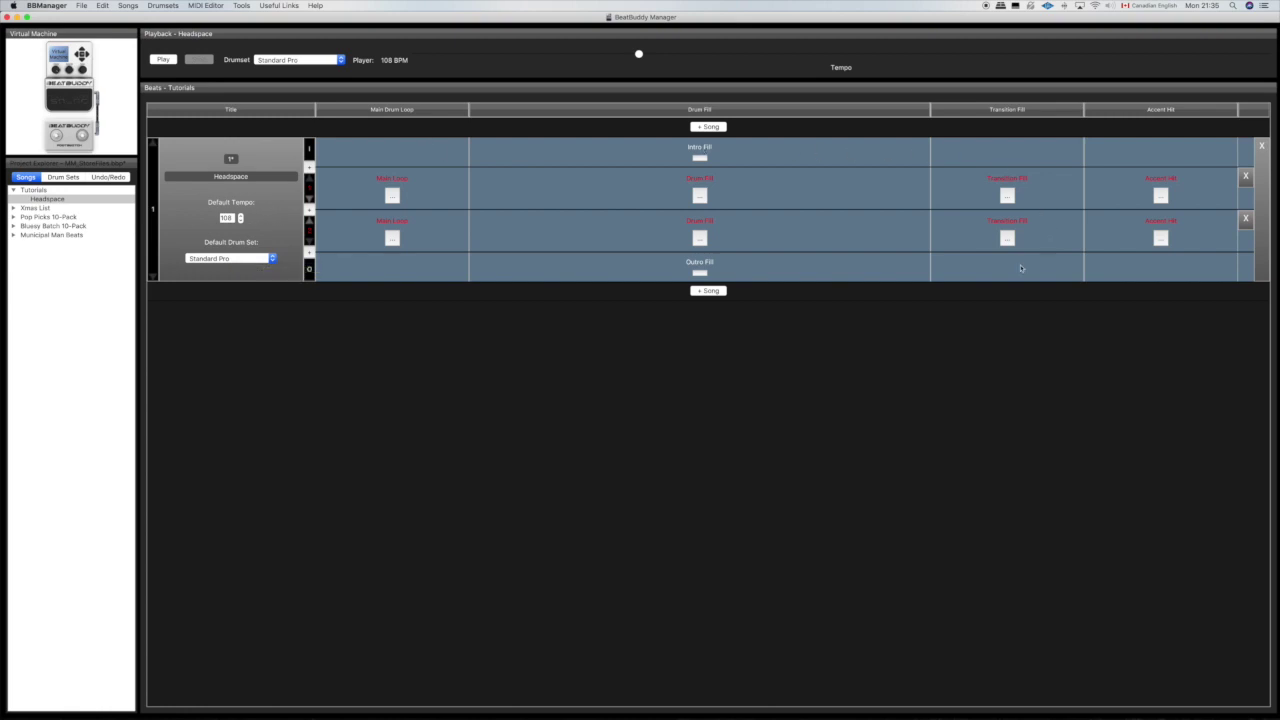
# Load Headspace-Verse1.mid as the main drum loop of the Headspace song's part 1 and preview it
pyautogui.click(392, 196)
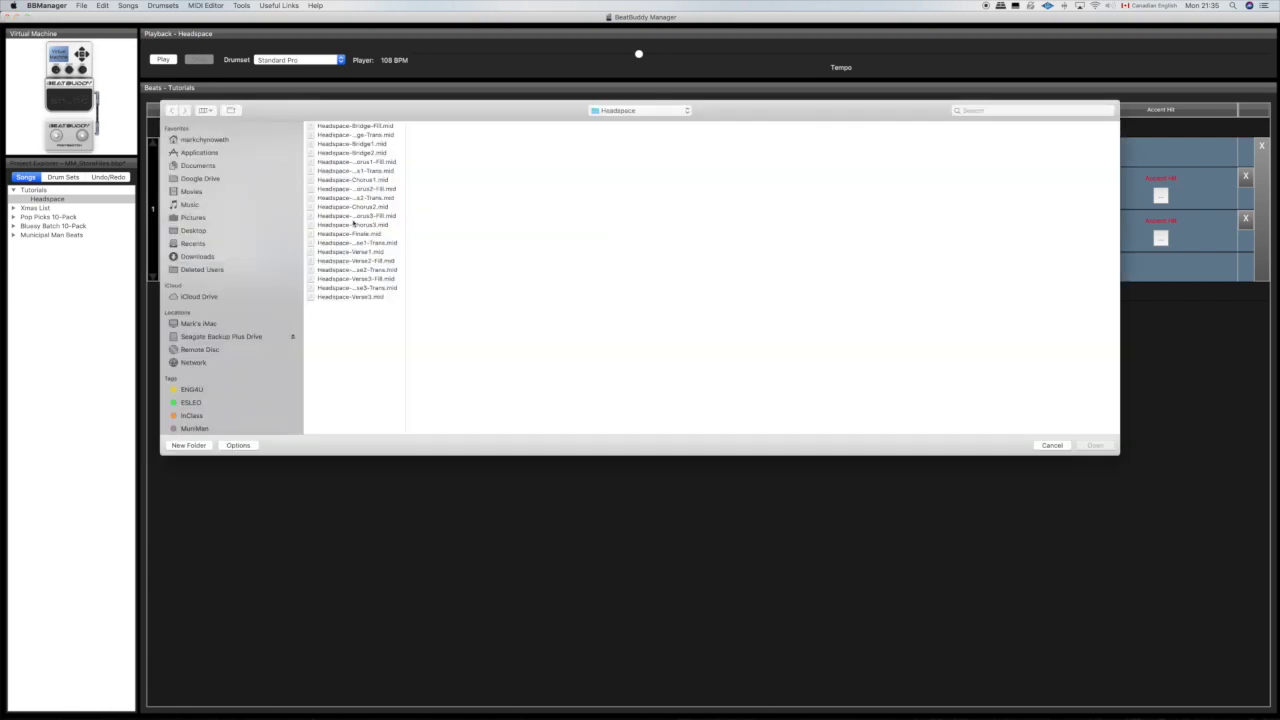
pyautogui.moveTo(406, 224); pyautogui.dragTo(546, 218)
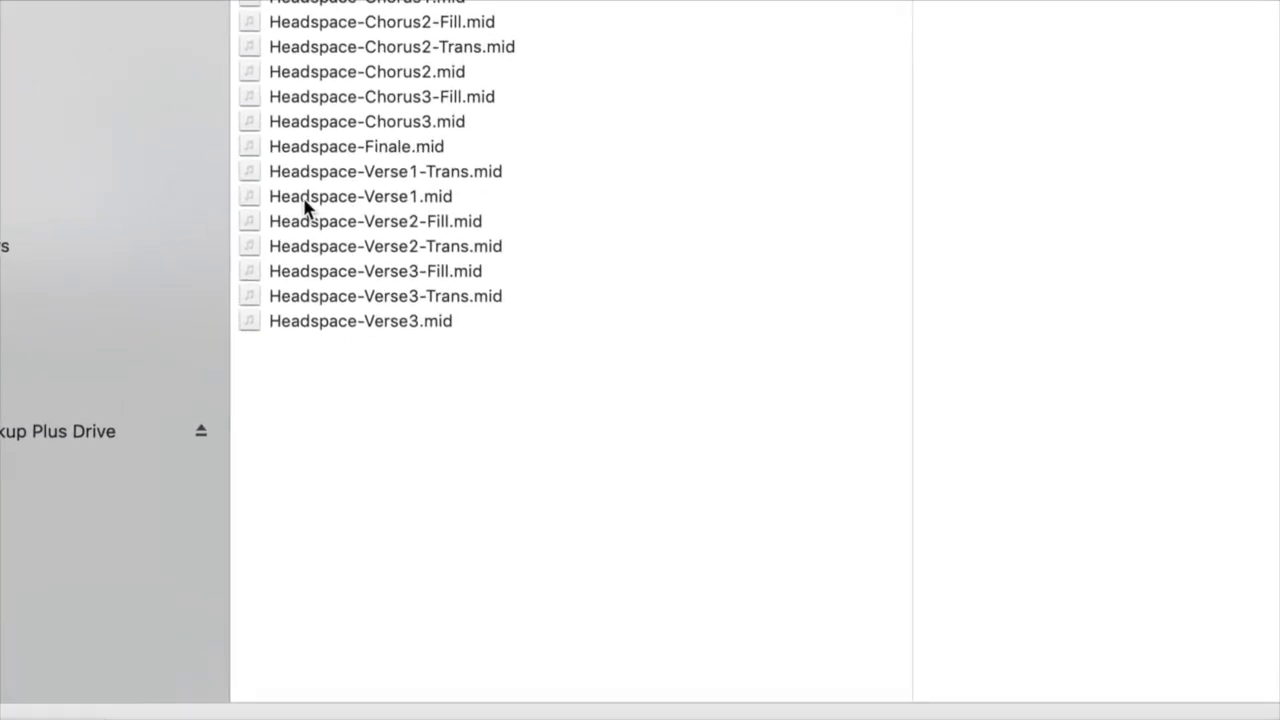
pyautogui.click(385, 197)
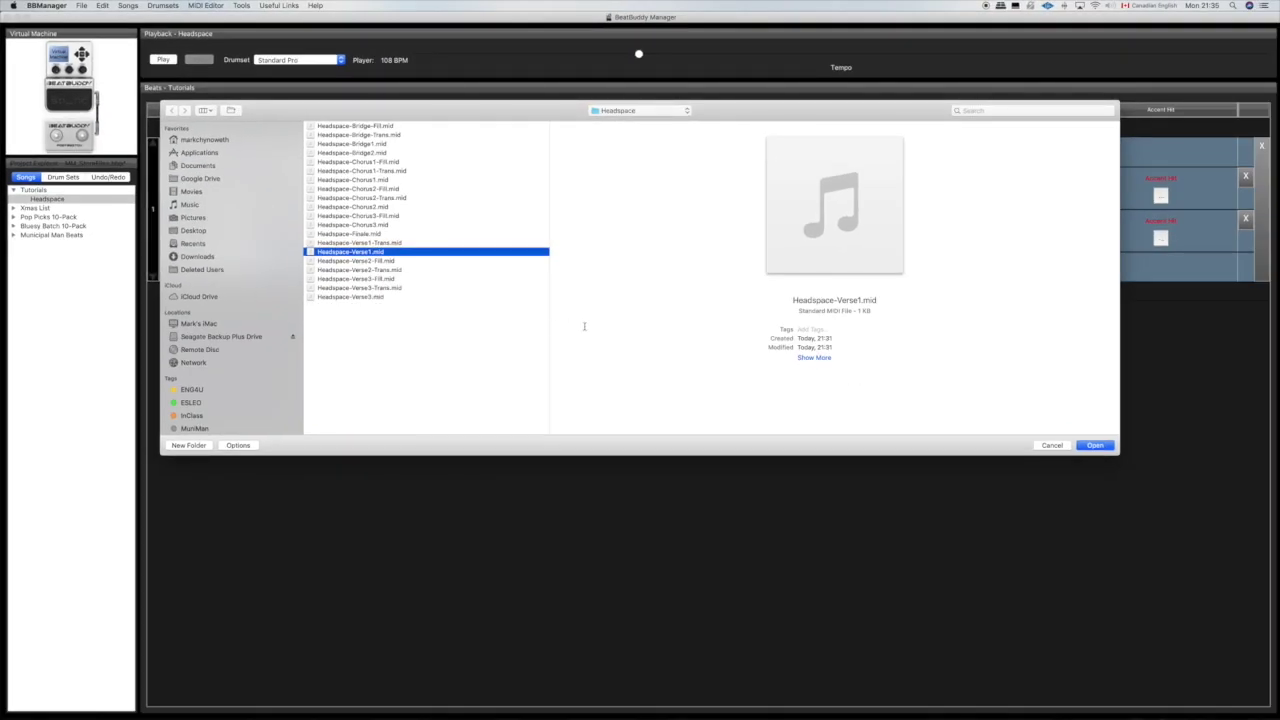
pyautogui.press('Return')
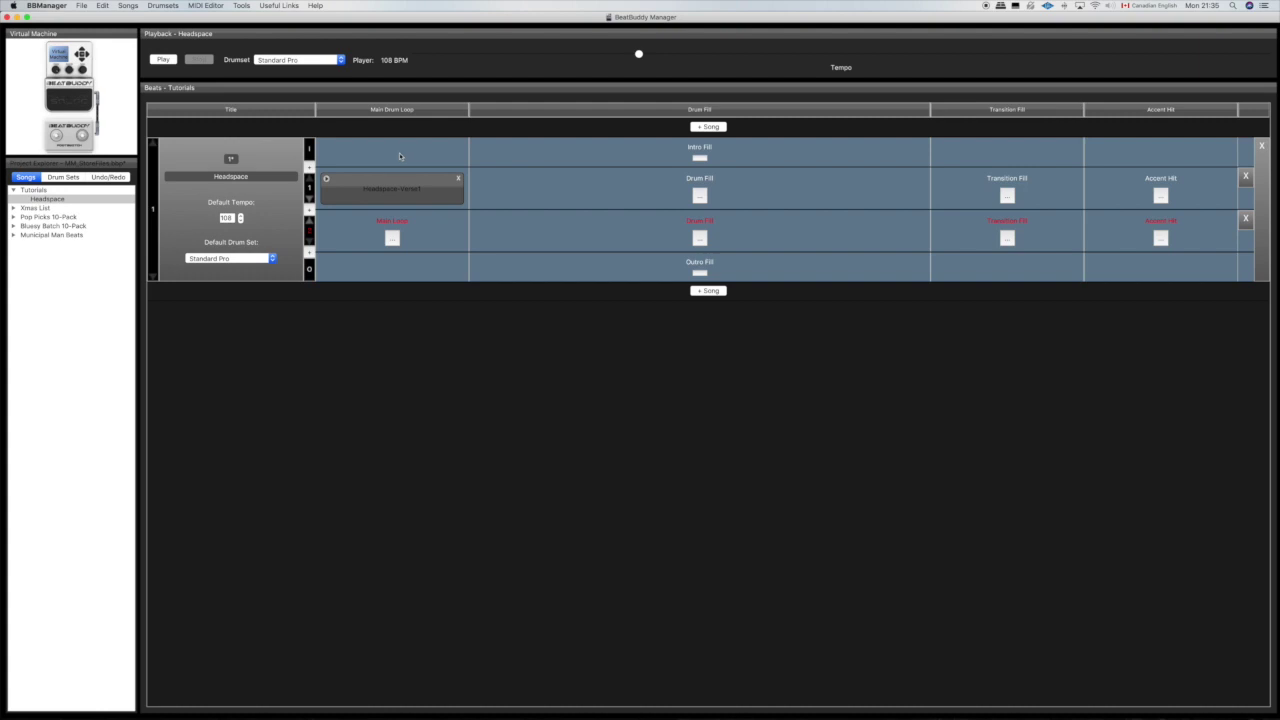
pyautogui.click(326, 180)
# Load Headspace-Verse1-Trans.mid as the transition fill of part 1
pyautogui.moveTo(666, 718)
pyautogui.click(1007, 195)
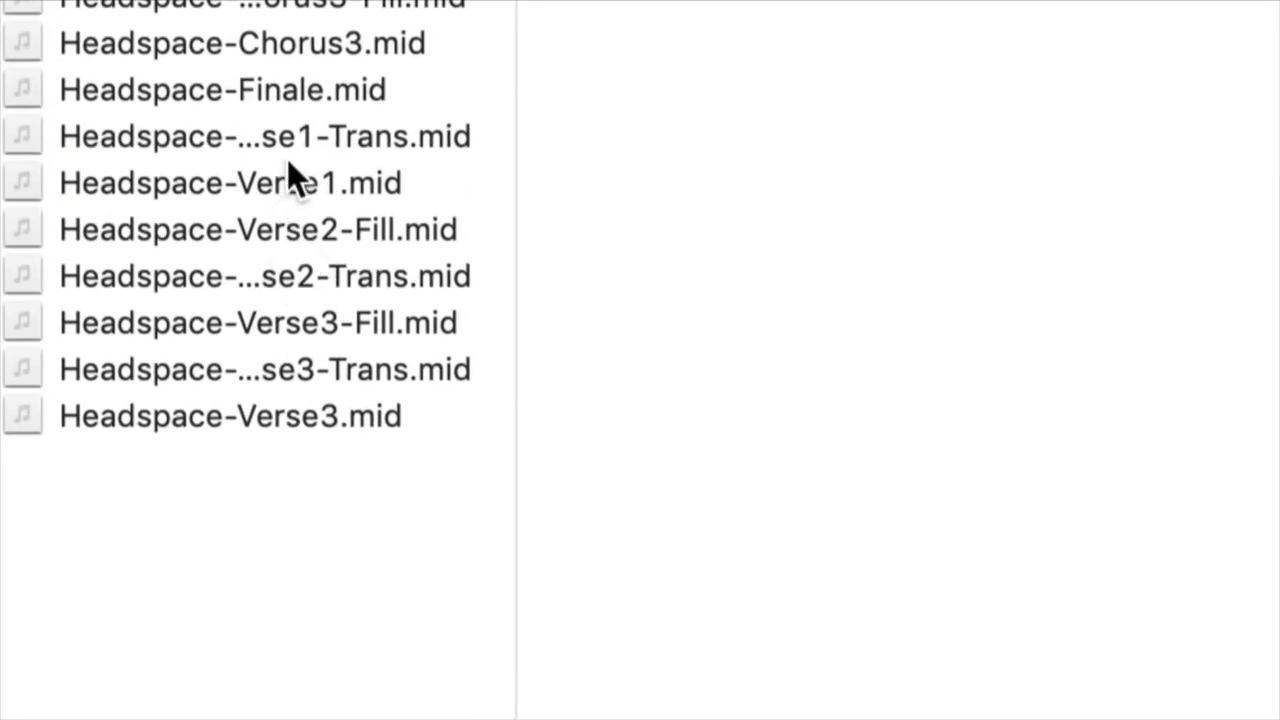
pyautogui.click(315, 140)
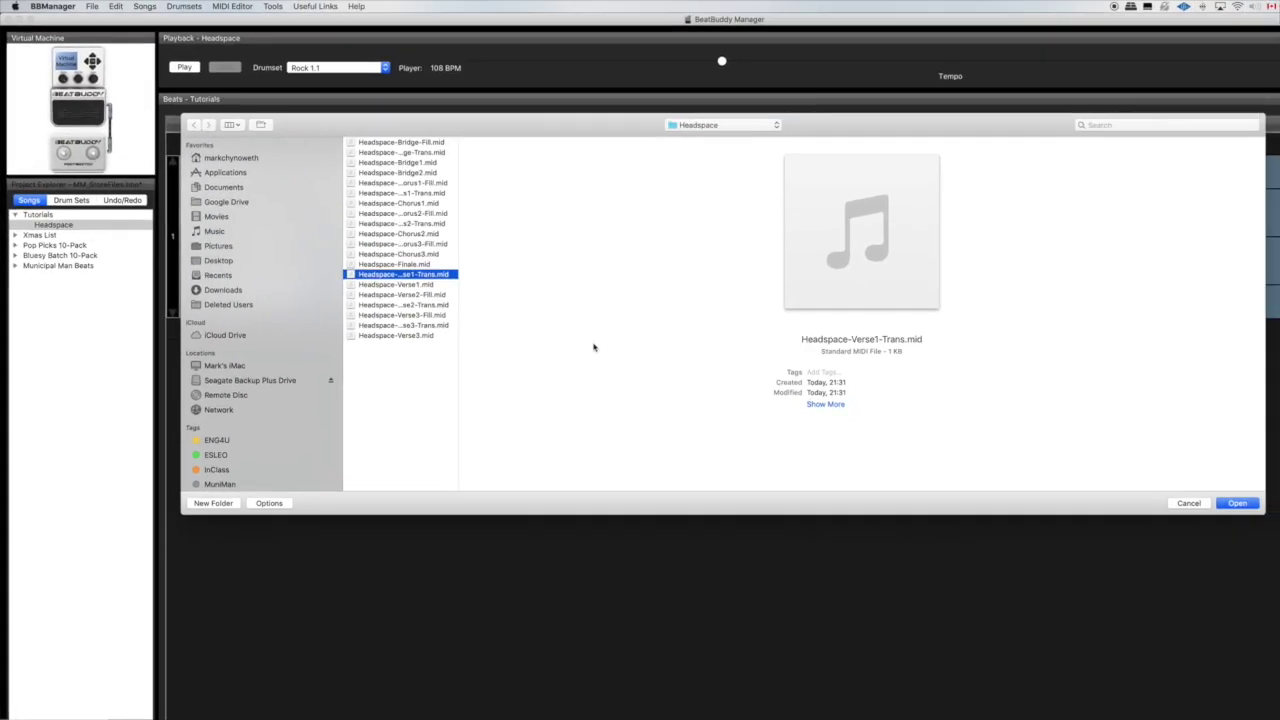
pyautogui.press('Return')
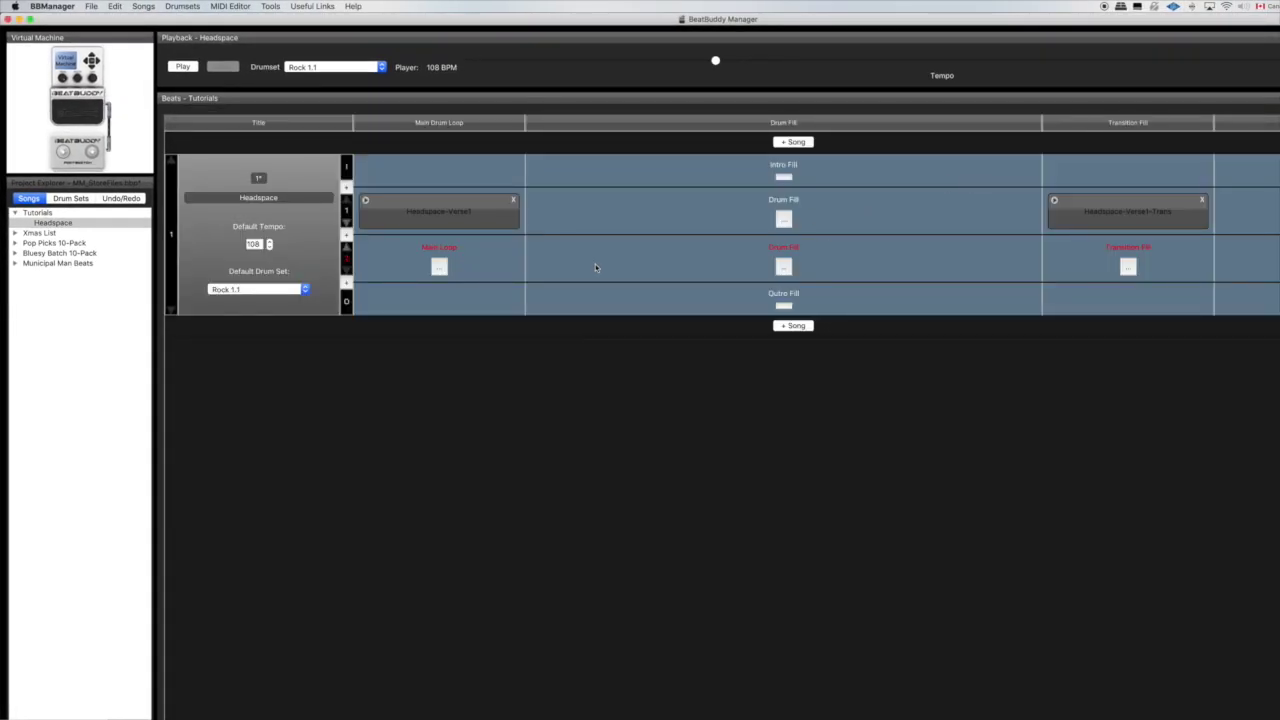
# Load Headspace-Chorus1.mid as the main drum loop of part 2
pyautogui.click(438, 267)
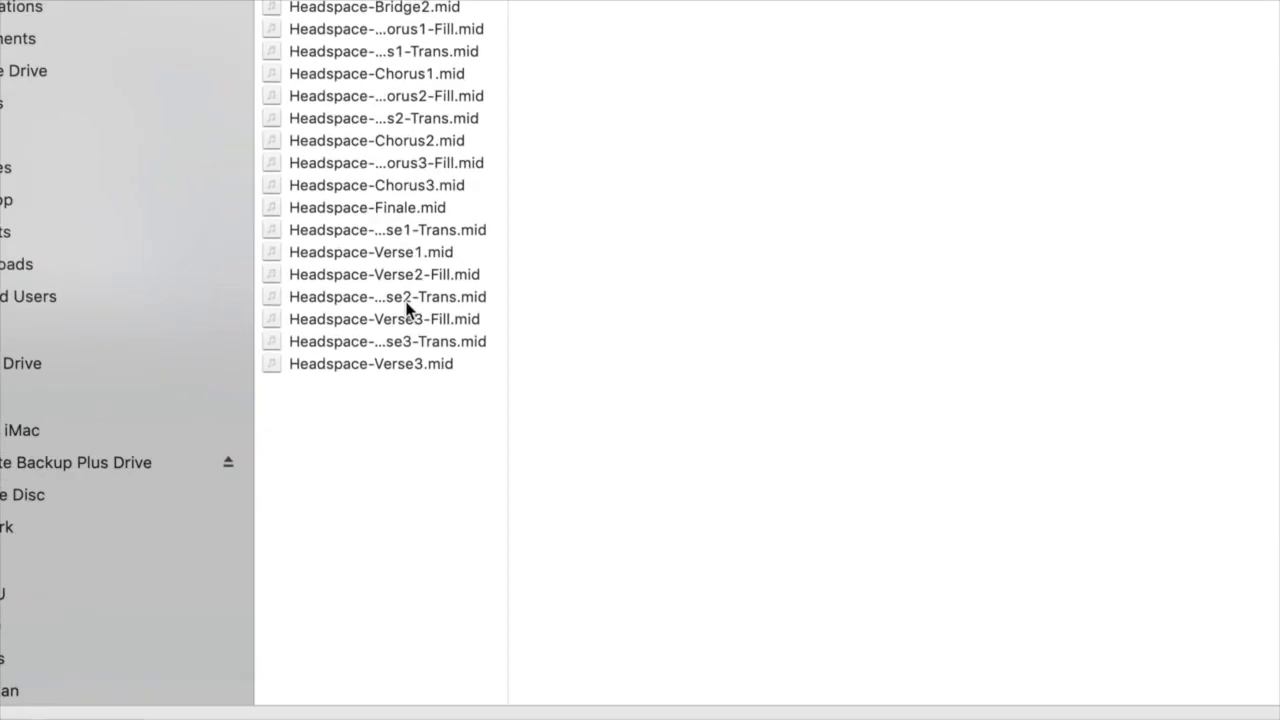
pyautogui.doubleClick(534, 134)
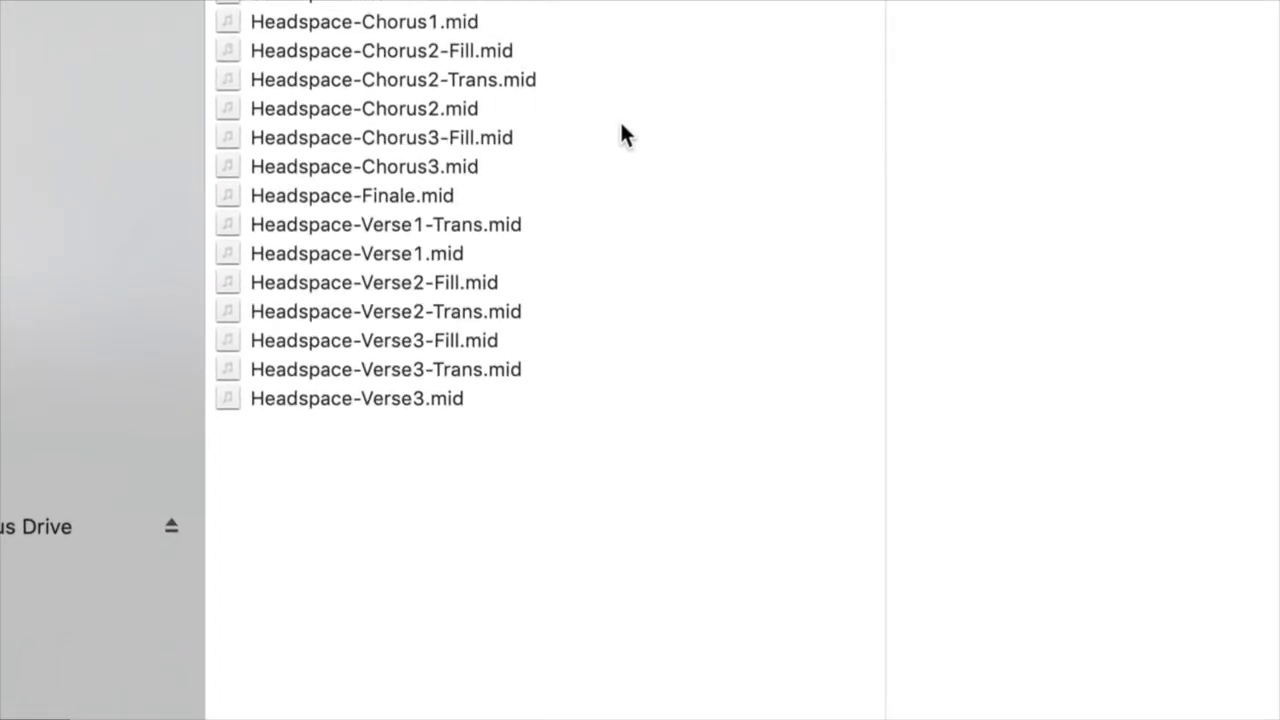
pyautogui.click(416, 20)
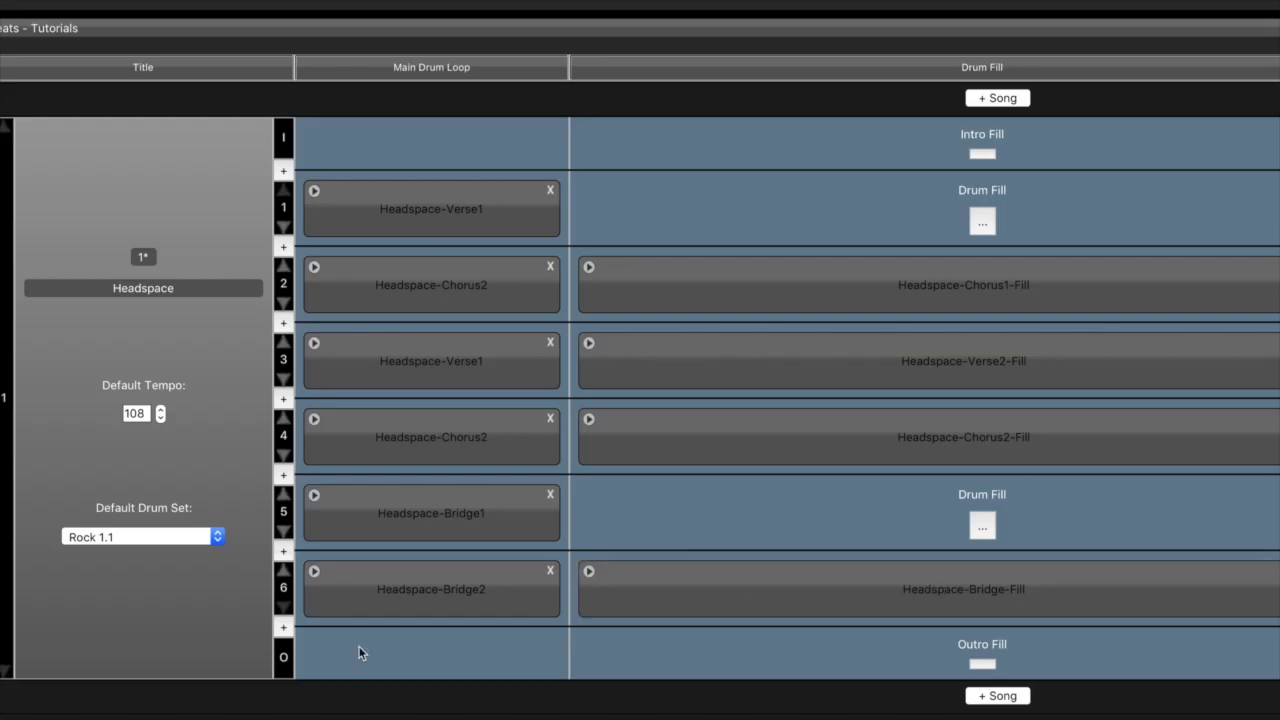
# Add a seventh part to the Headspace song and load Headspace-Verse3.mid as its main drum loop
pyautogui.click(283, 628)
pyautogui.click(432, 679)
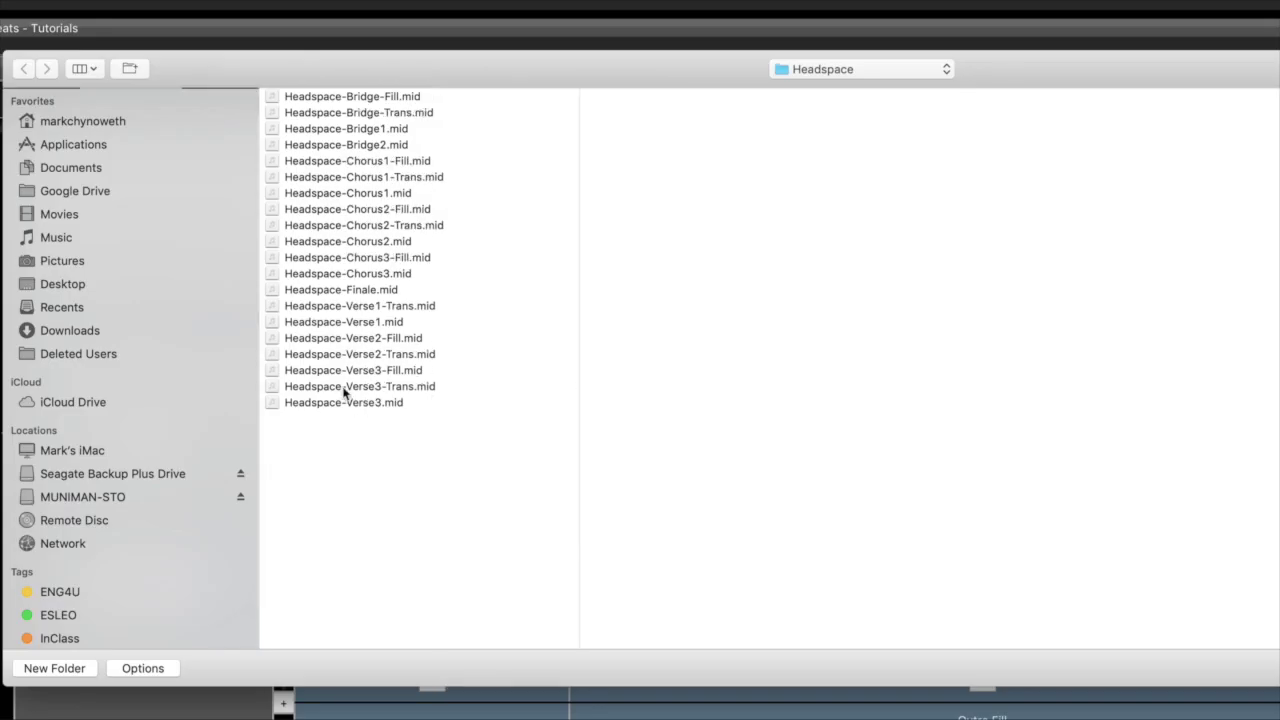
pyautogui.click(346, 404)
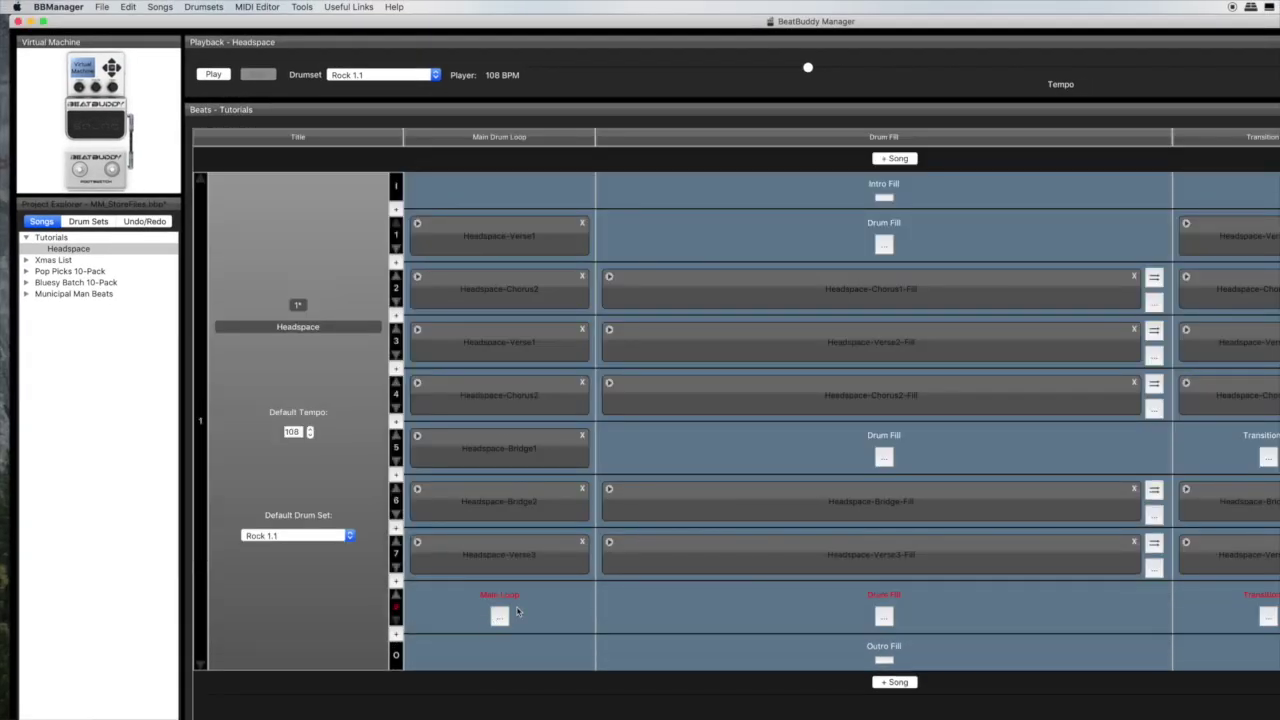
# Load Headspace-Chorus3.mid as the main drum loop of part 8 and Headspace-Chorus3-Fill.mid as its drum fill
pyautogui.click(499, 616)
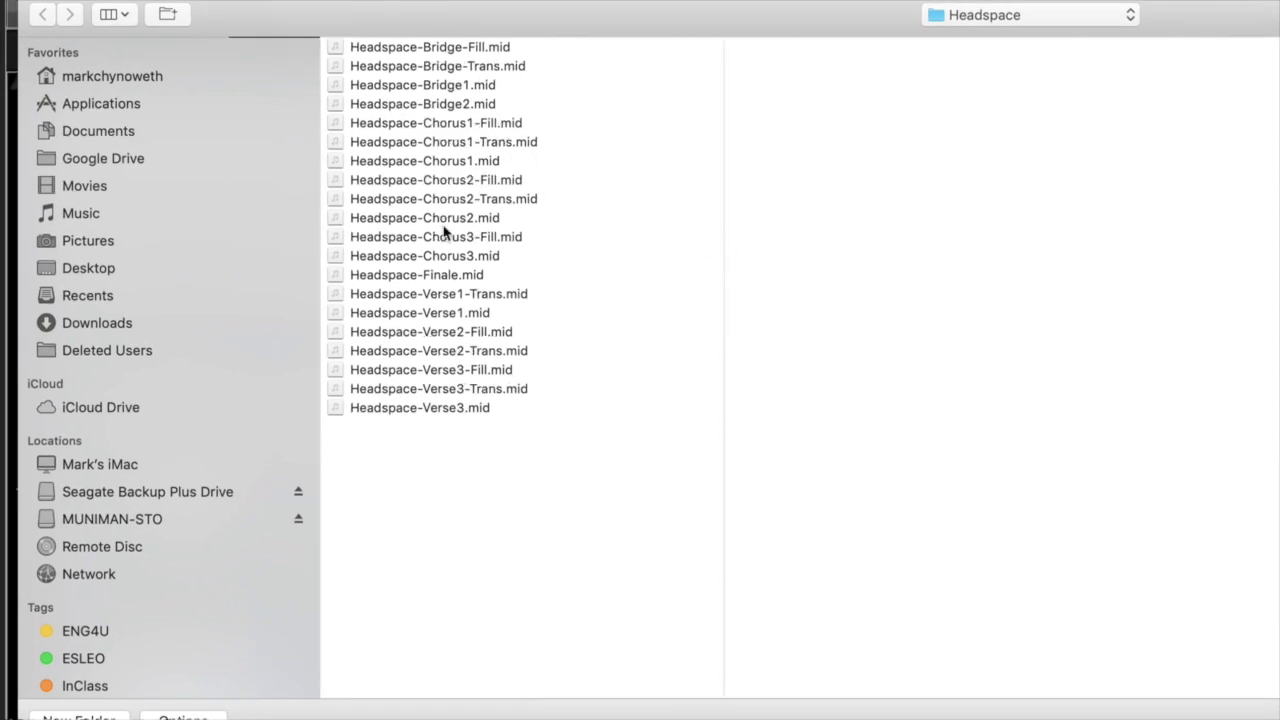
pyautogui.click(440, 280)
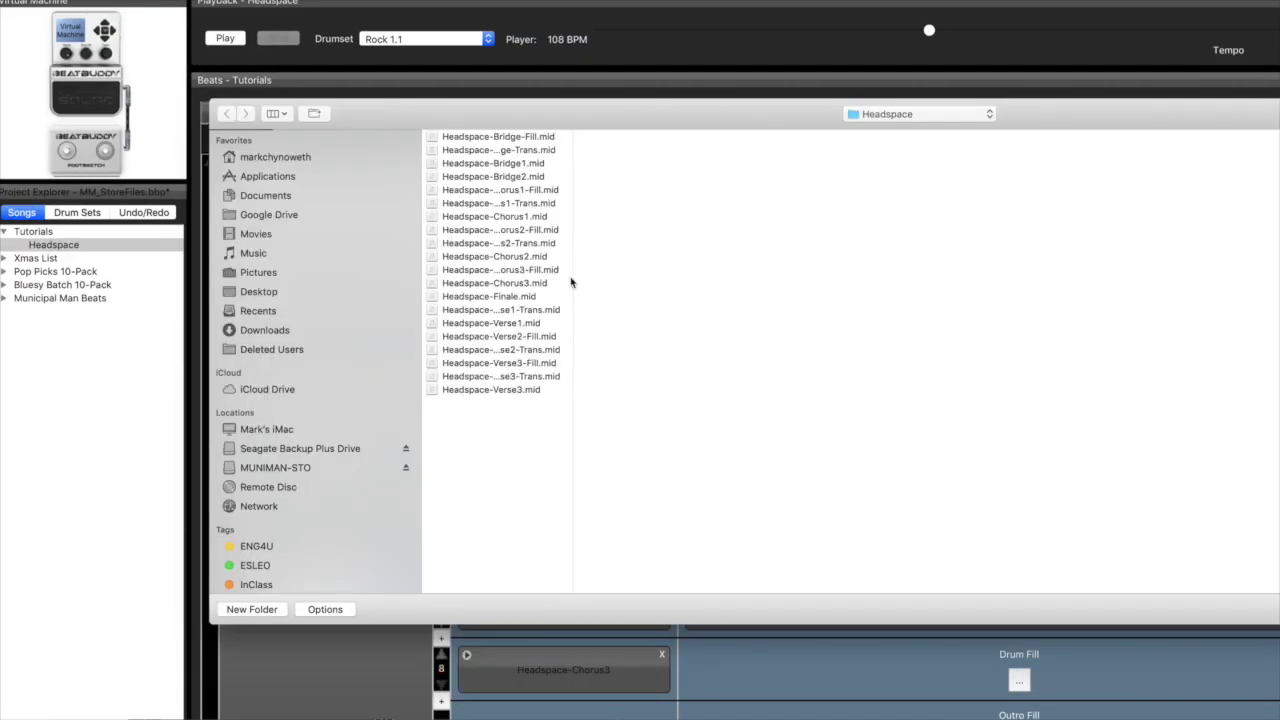
pyautogui.click(566, 270)
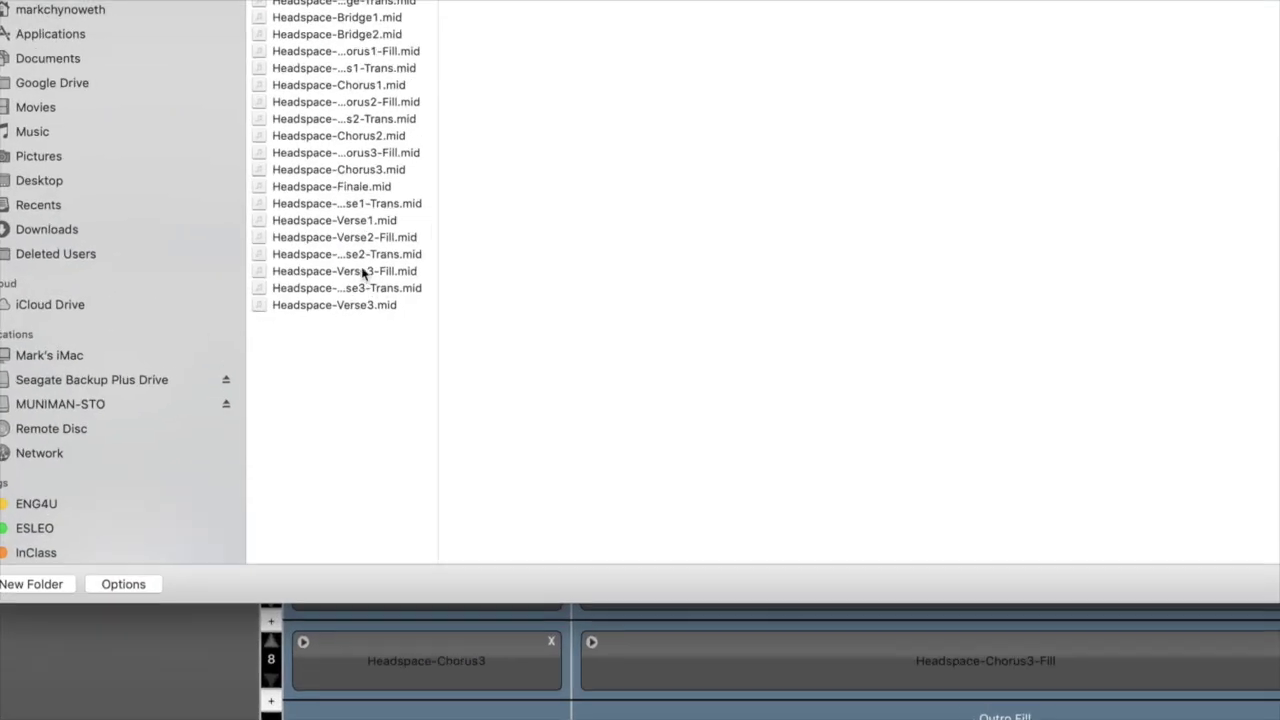
# Load Headspace-Finale.mid as the outro fill of the Headspace song
pyautogui.moveTo(440, 142); pyautogui.dragTo(592, 142)
pyautogui.doubleClick(343, 240)
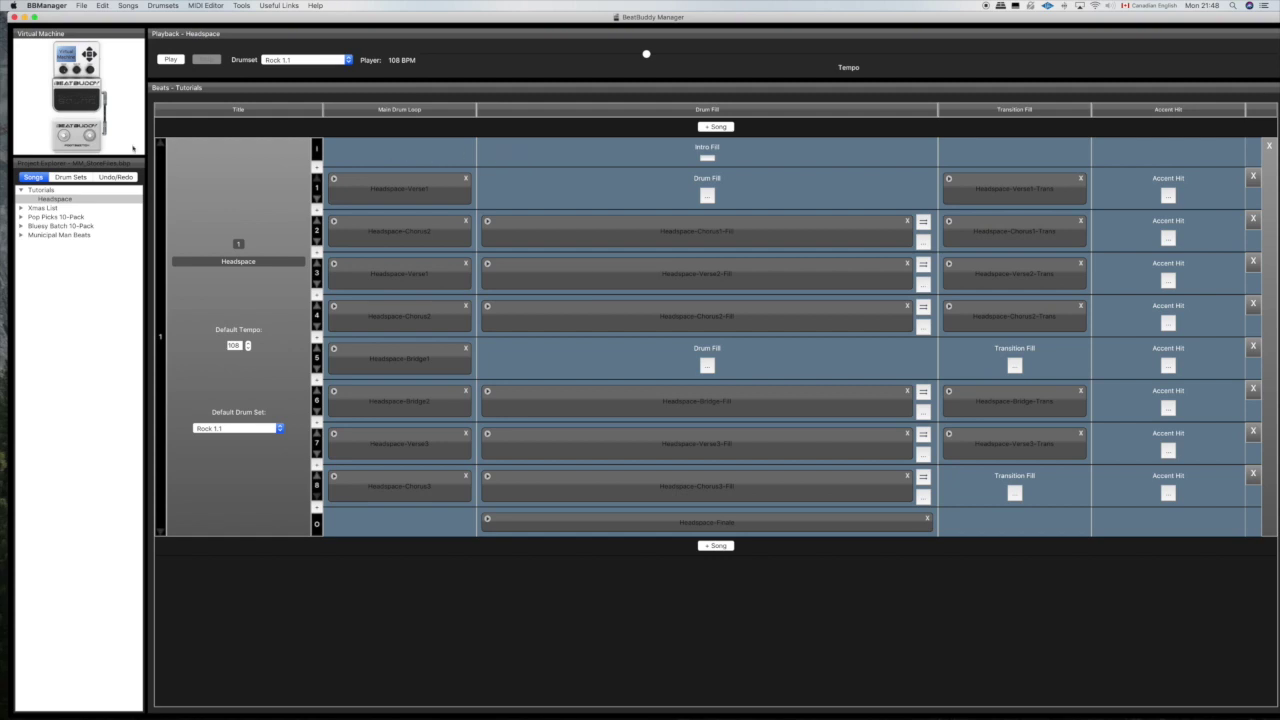
# Play the Headspace song on the virtual pedal and trigger its fills and transitions to check the parts
pyautogui.click(74, 104)
pyautogui.click(74, 104)
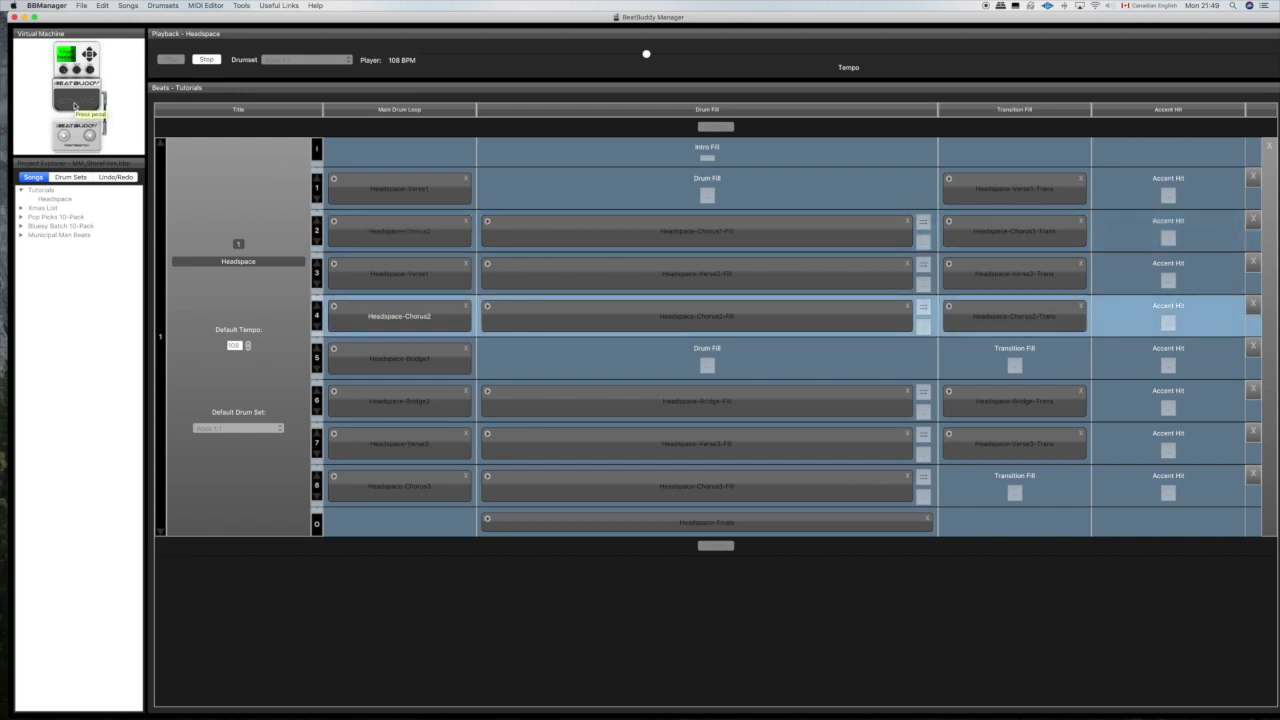
pyautogui.click(75, 106)
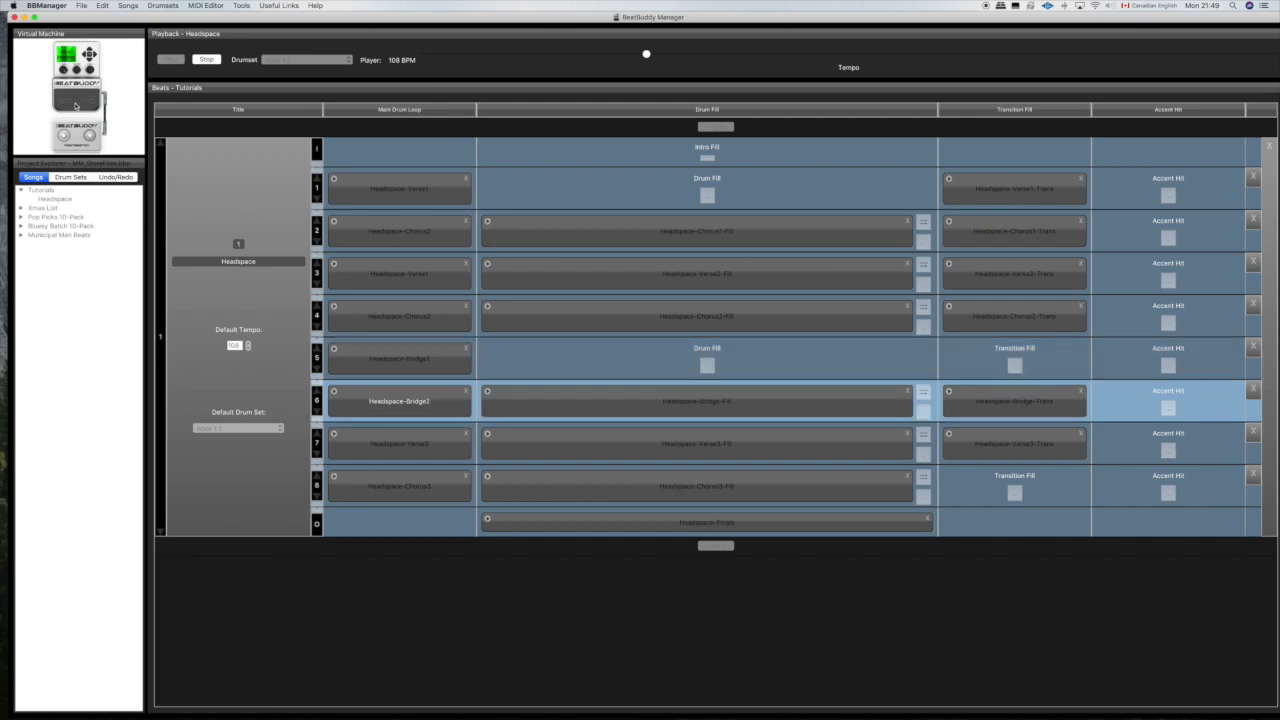
pyautogui.click(75, 106)
pyautogui.doubleClick(75, 106)
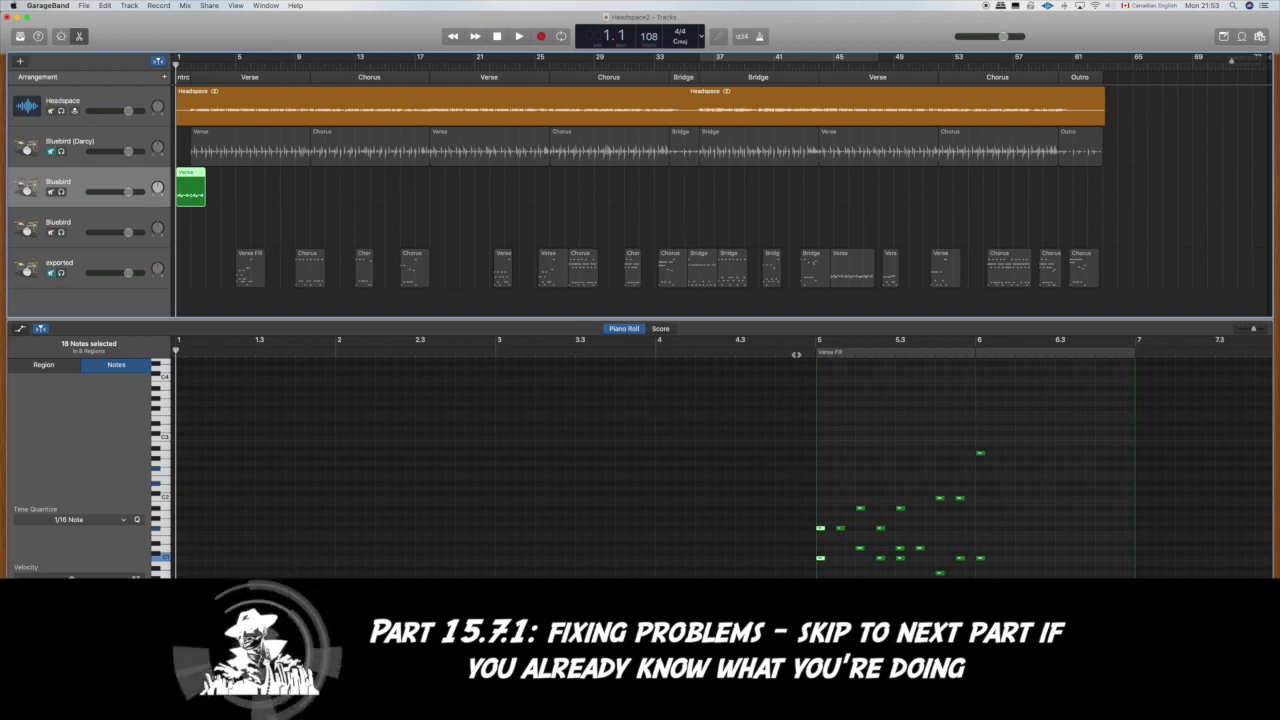
# Open the Verse region at bar 1 in the piano roll and move its notes in the top two rows down onto the third row
pyautogui.click(191, 196)
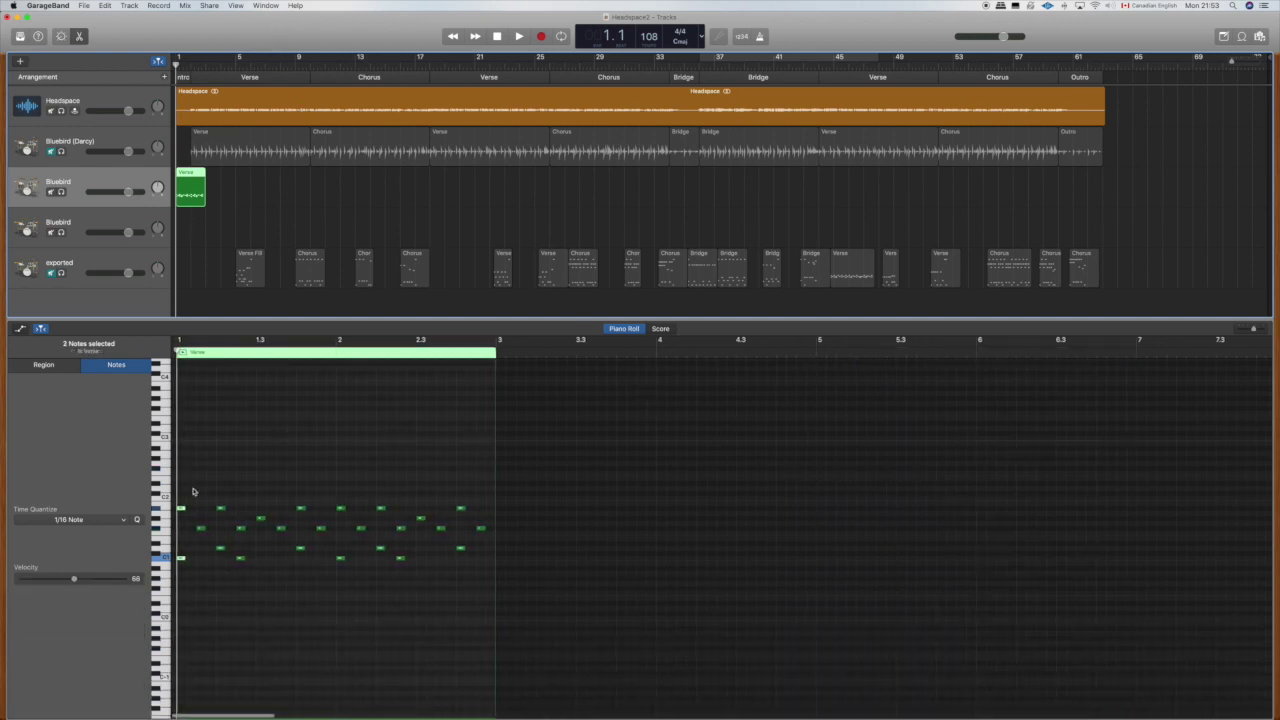
pyautogui.moveTo(216, 497); pyautogui.dragTo(385, 512)
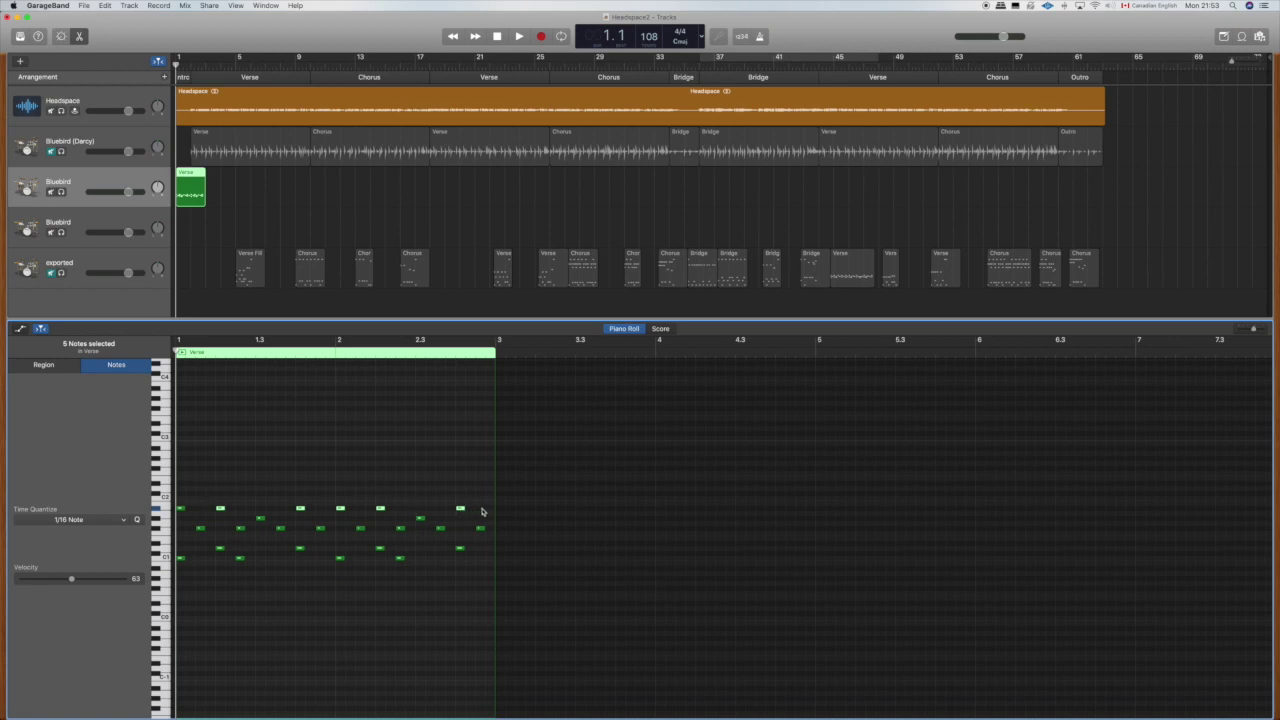
pyautogui.keyDown('shift'); pyautogui.click(181, 510); pyautogui.keyUp('shift')
pyautogui.moveTo(182, 512); pyautogui.dragTo(418, 527)
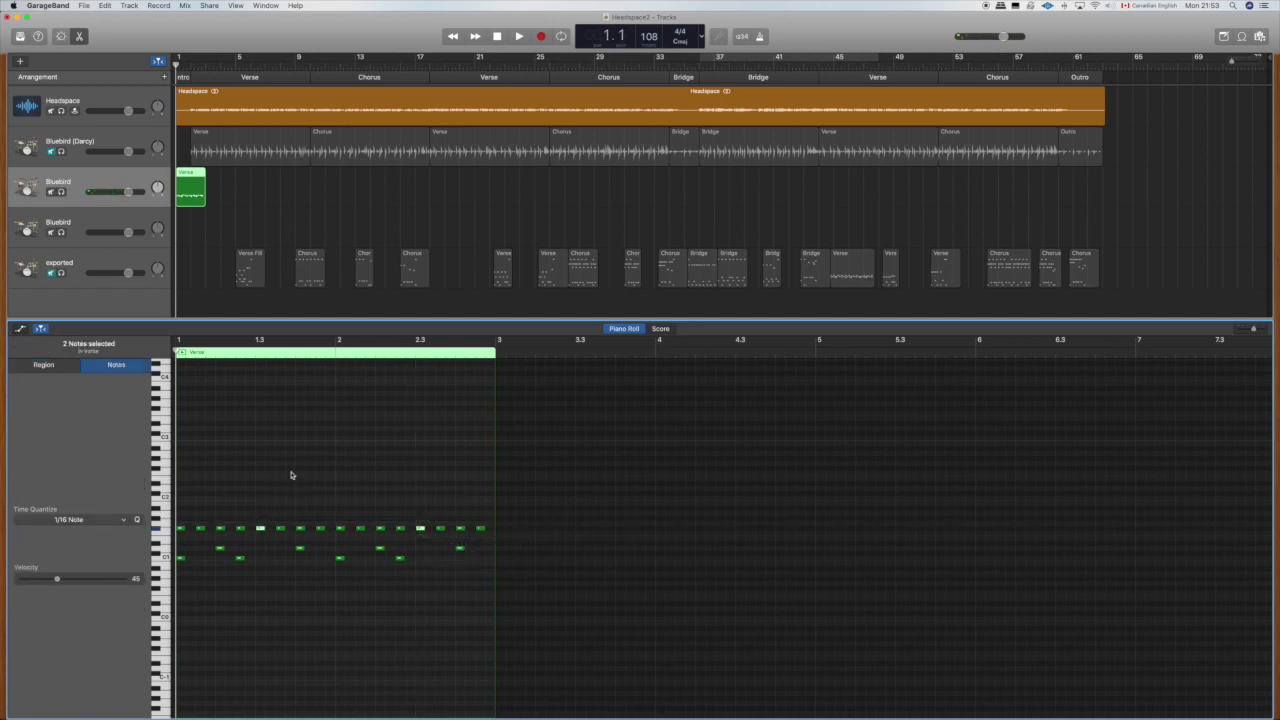
# Play back the edited Verse region in GarageBand to check its corrected notes
pyautogui.press('space')
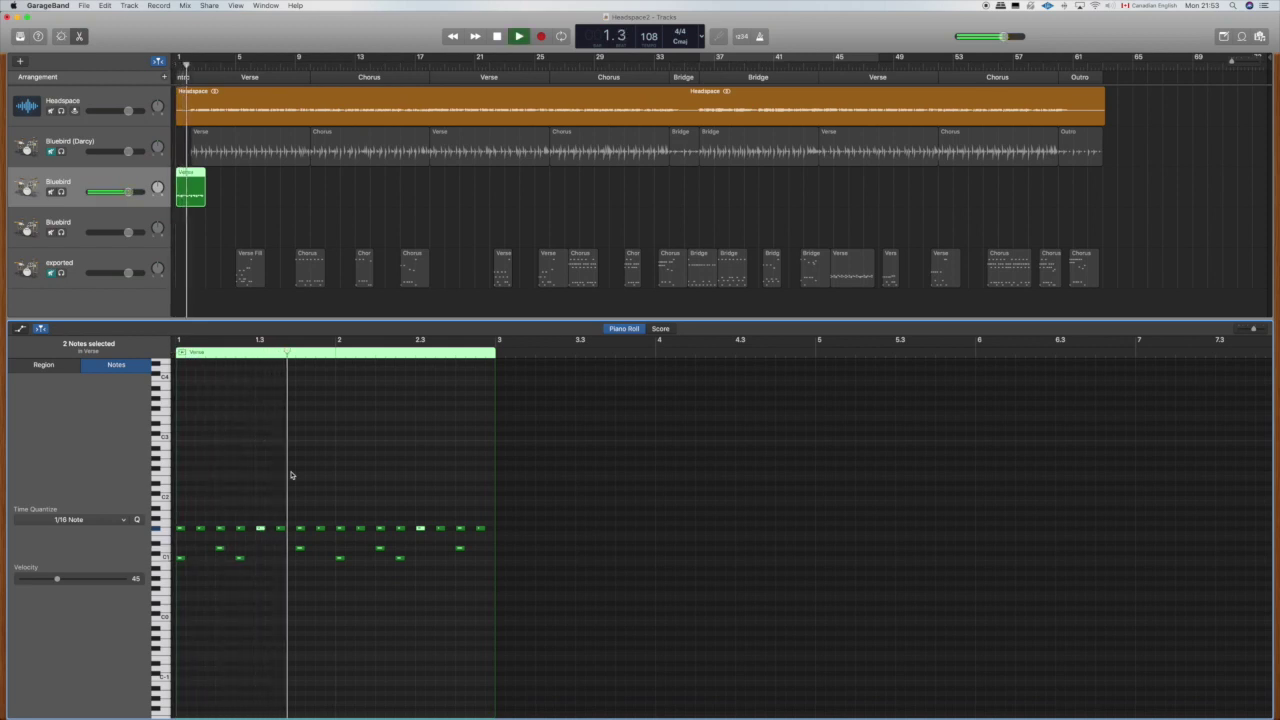
pyautogui.press('space')
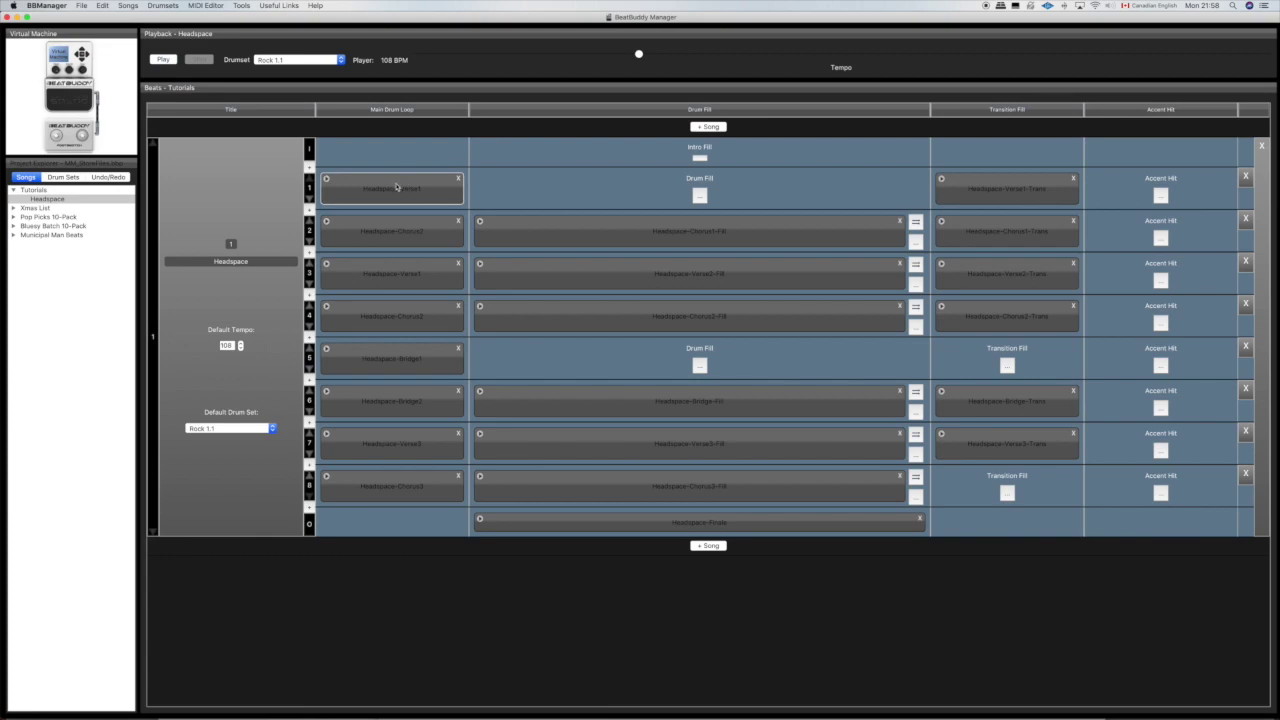
# In BeatBuddy Manager, replace the main drum loop of part 1 with Haedspace-Verse.mid and audition it
pyautogui.click(393, 187)
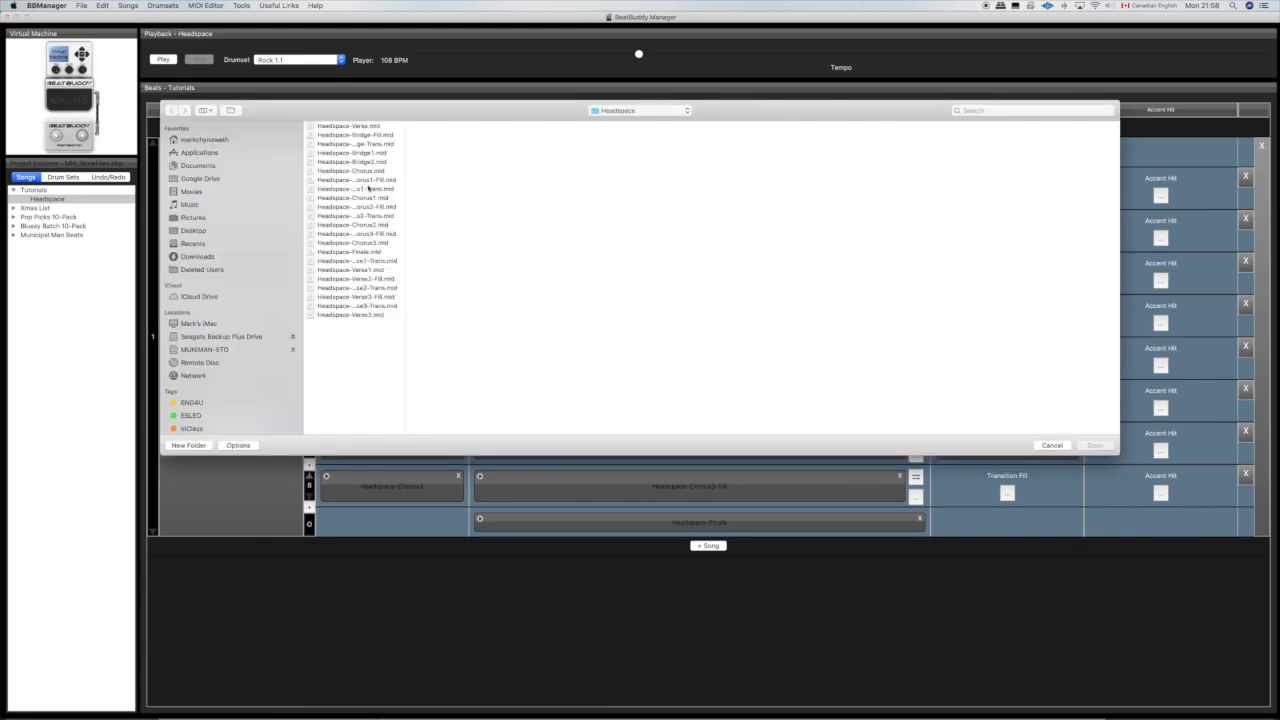
pyautogui.click(355, 125)
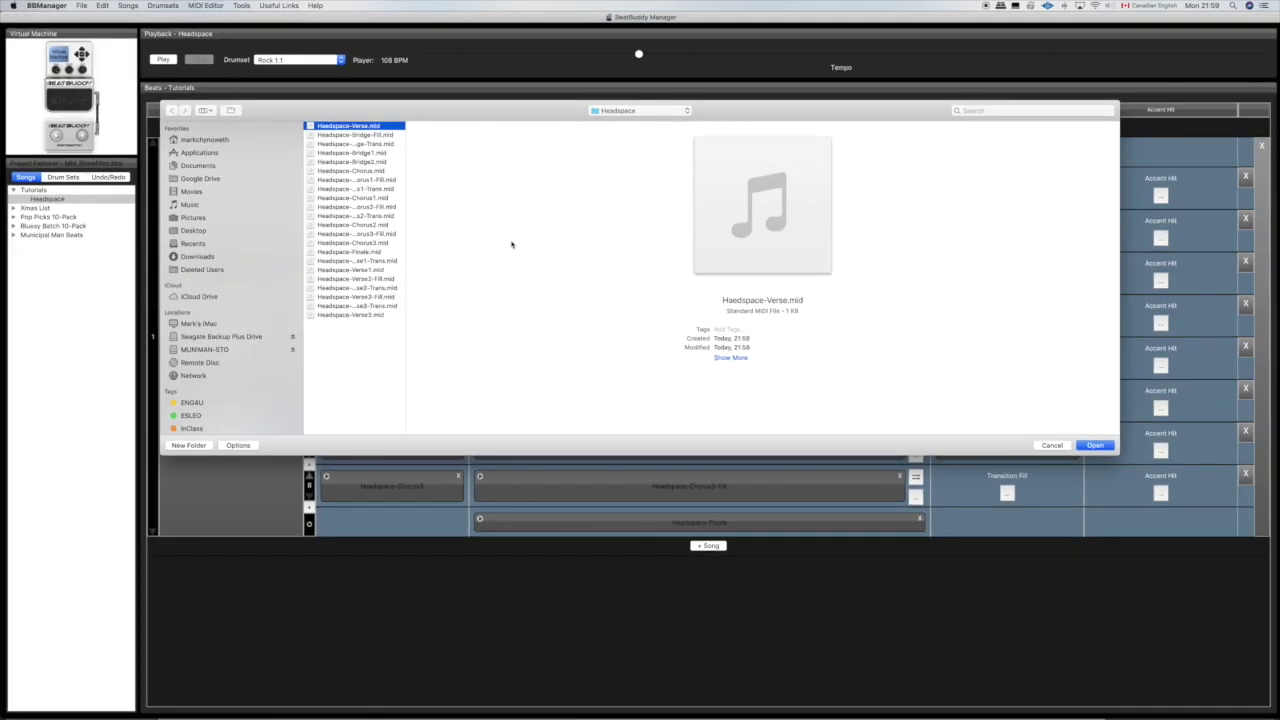
pyautogui.press('Return')
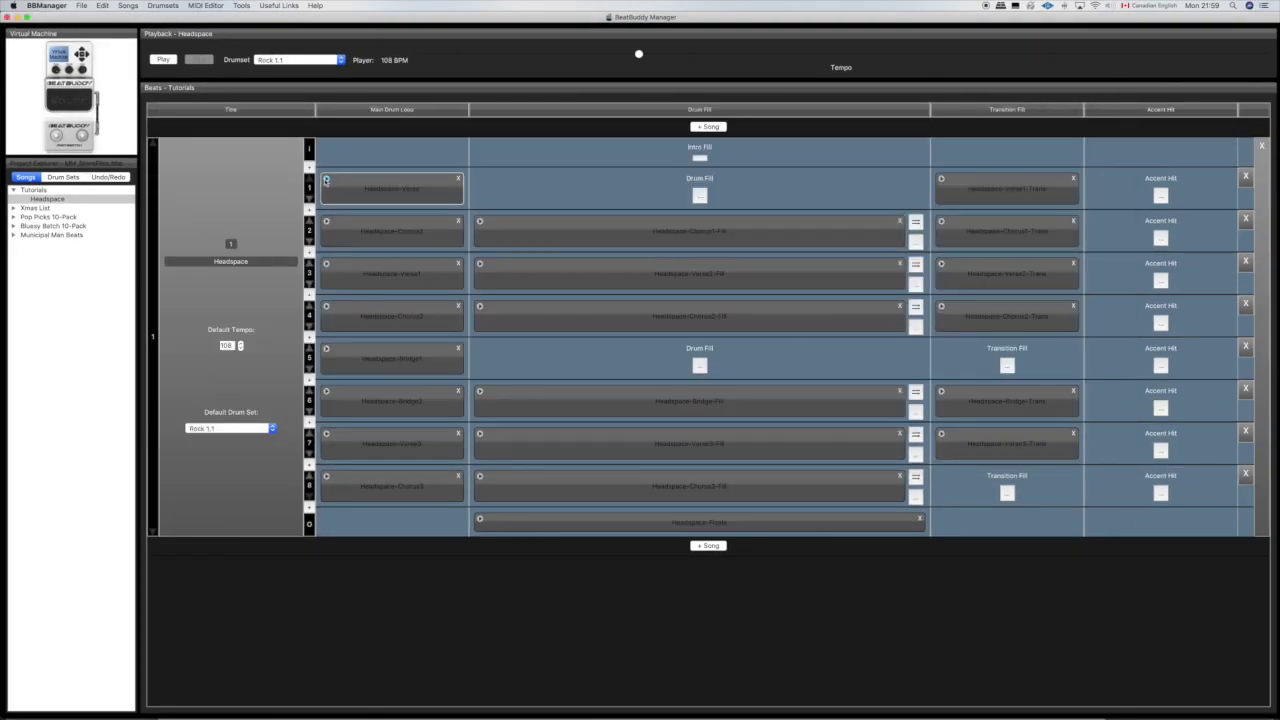
pyautogui.click(326, 179)
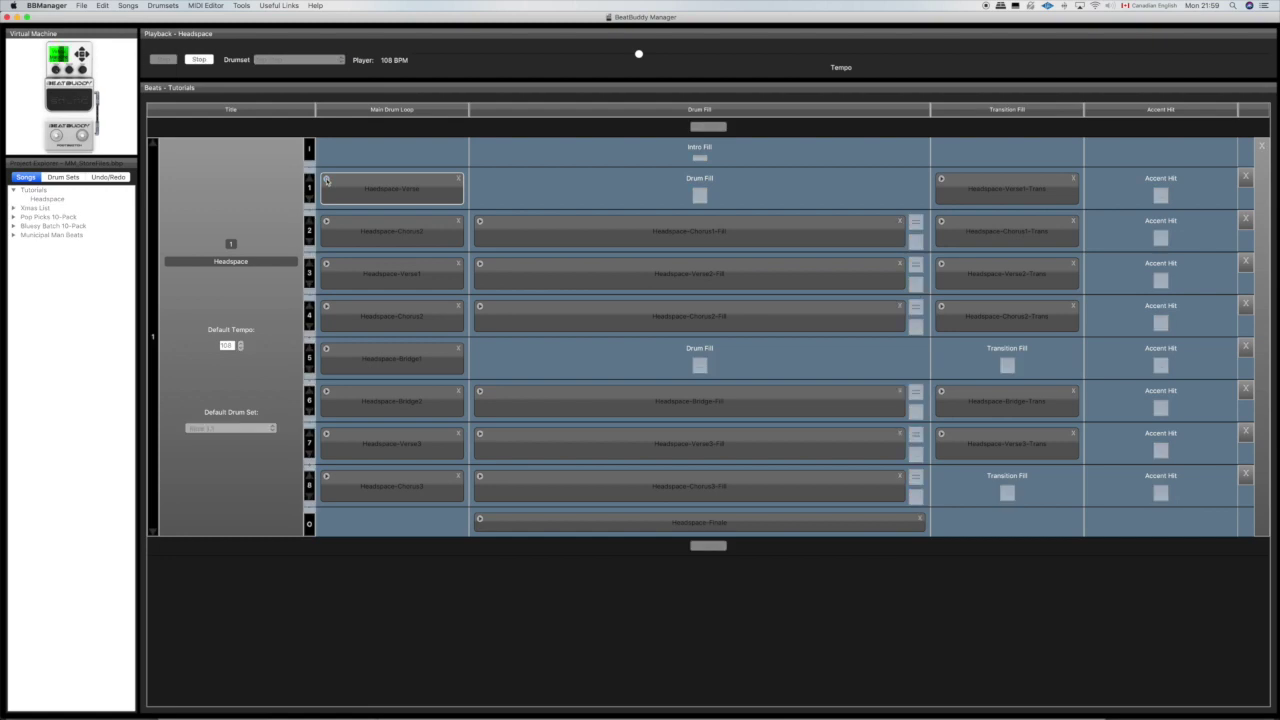
pyautogui.click(326, 179)
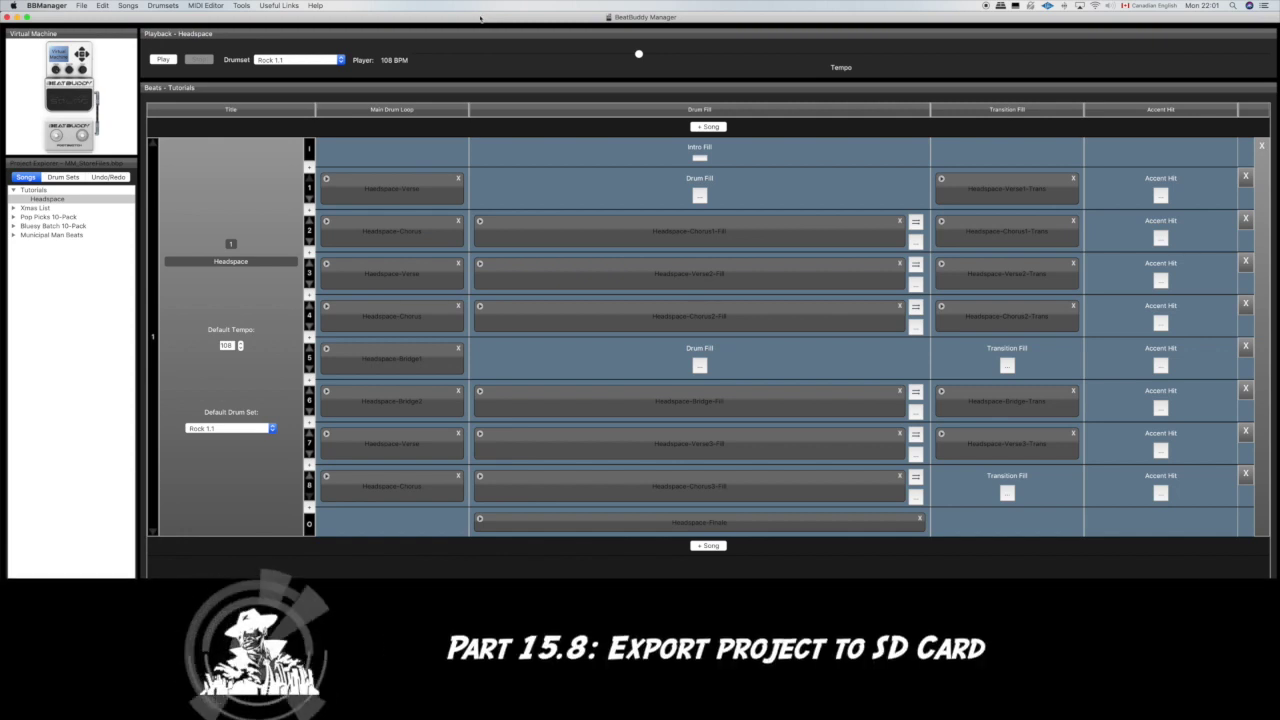
# Export the project to the SD card, overwriting the existing project there and declining the link for future synchronization
pyautogui.click(79, 5)
pyautogui.moveTo(90, 71)
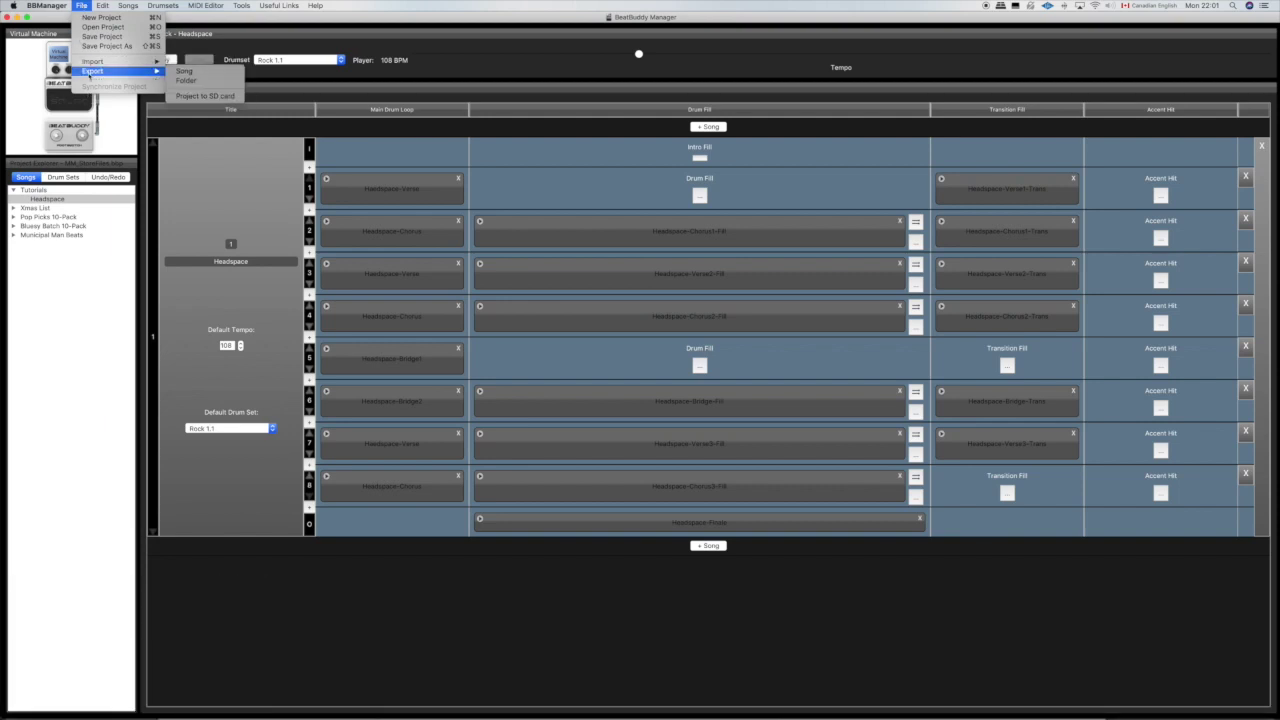
pyautogui.click(205, 97)
pyautogui.click(1097, 446)
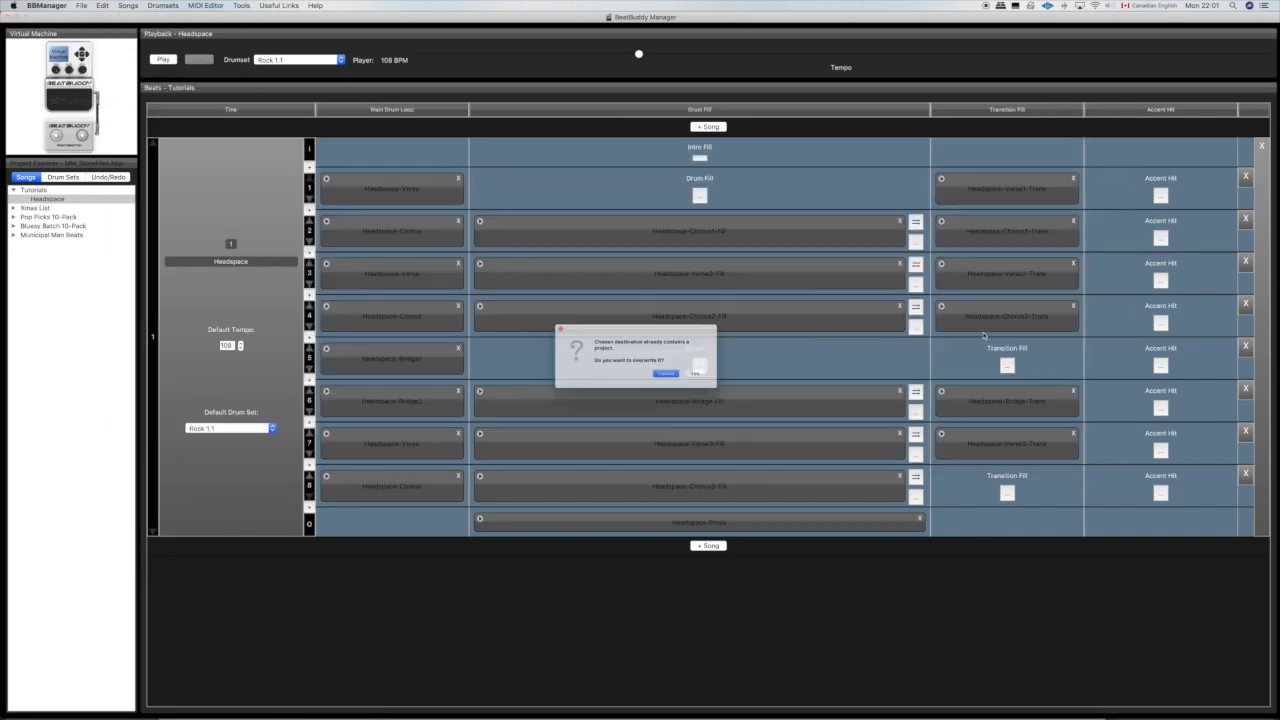
pyautogui.click(714, 383)
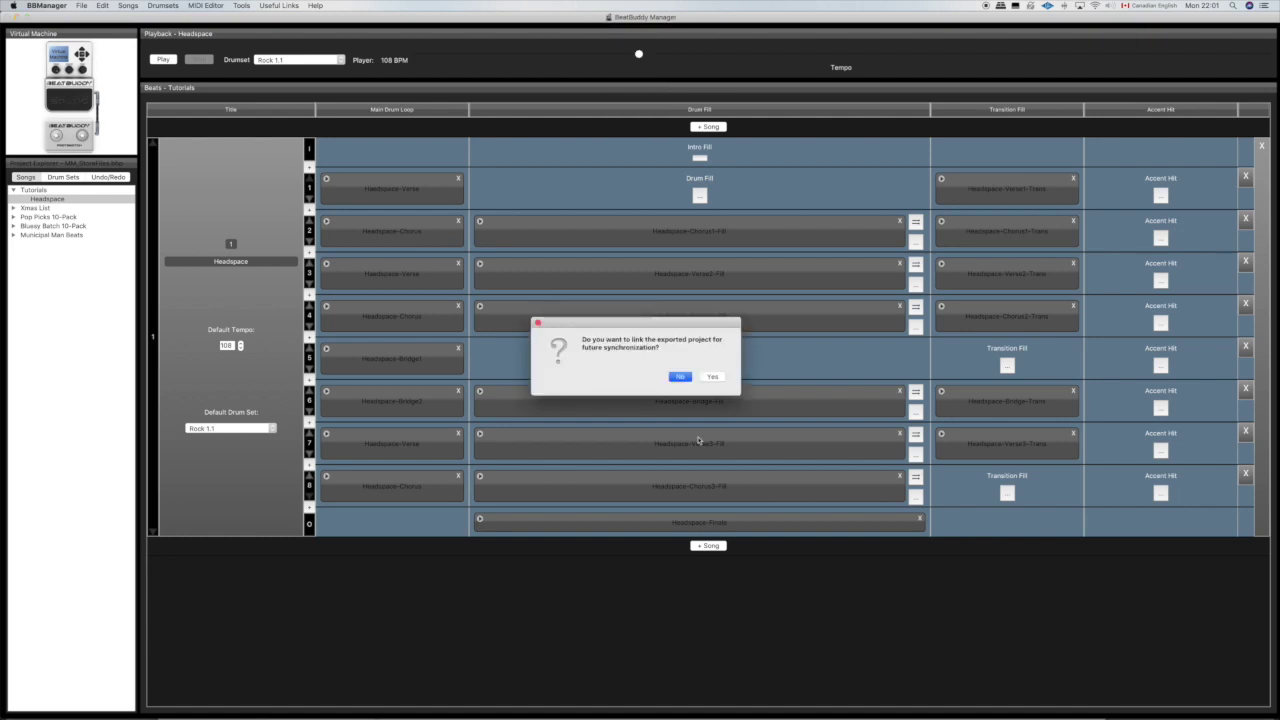
pyautogui.press('Return')
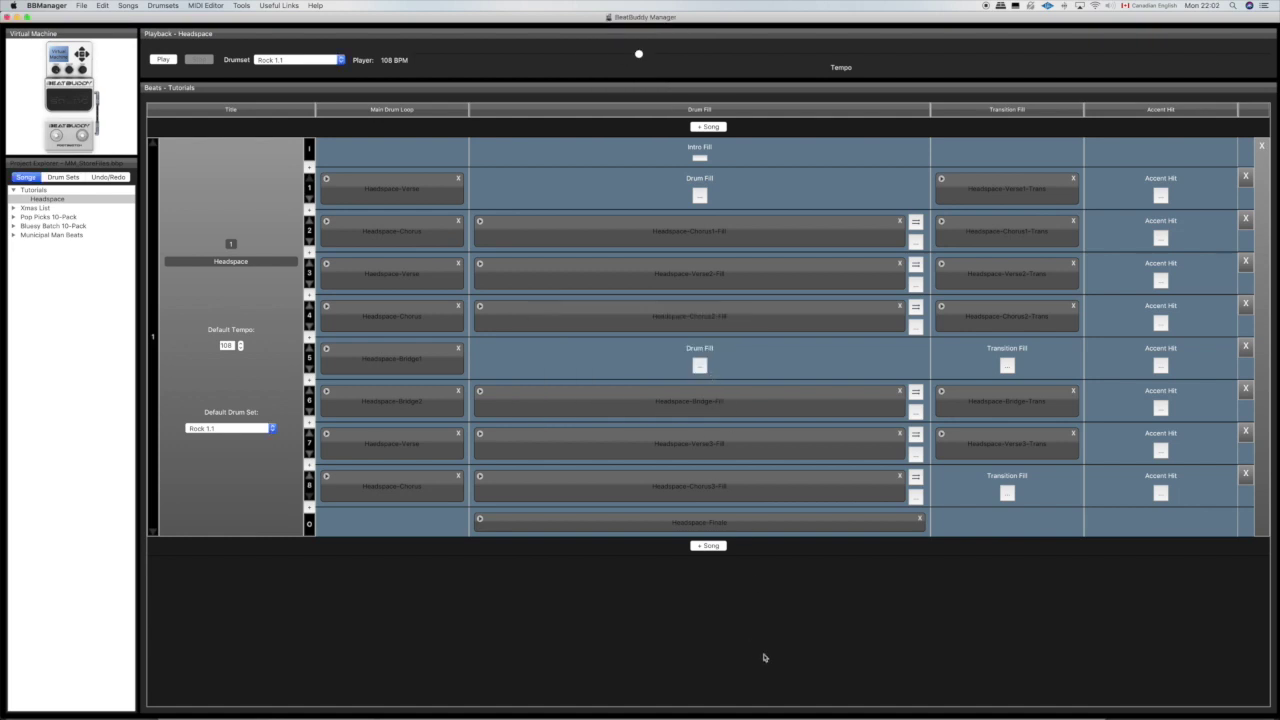